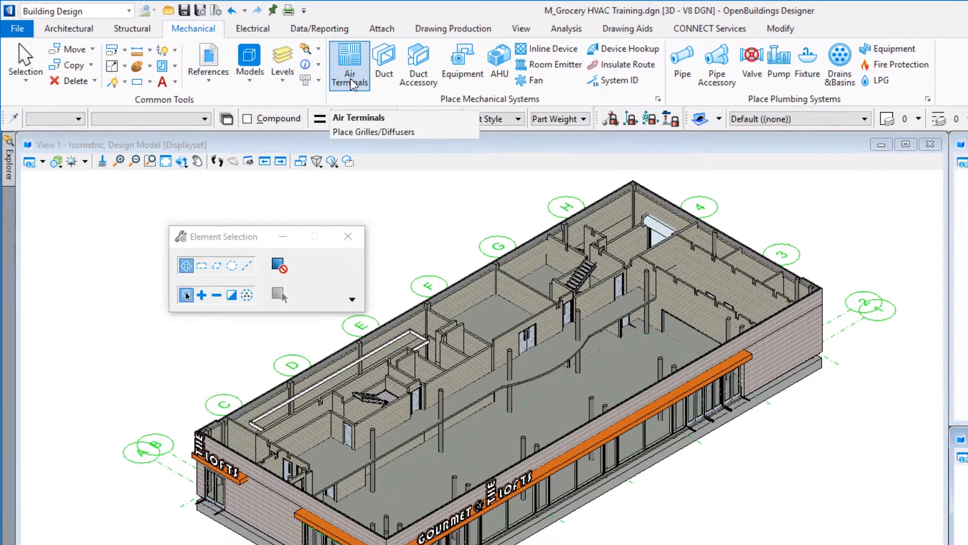
# - Start placing air terminals with the Place Component settings docked and BUILDING 01 > GROUND kept as the active floor
pyautogui.click(351, 79)
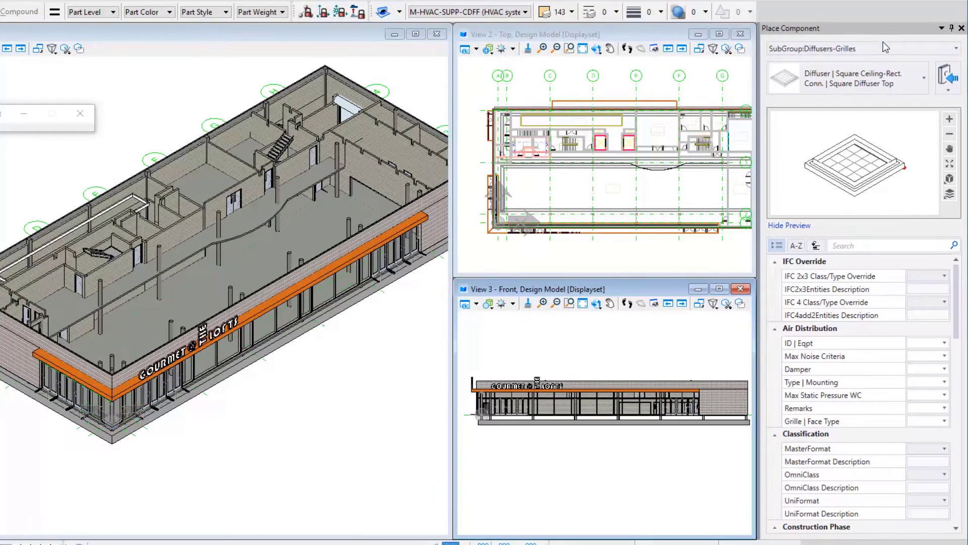
pyautogui.moveTo(880, 29); pyautogui.dragTo(563, 0)
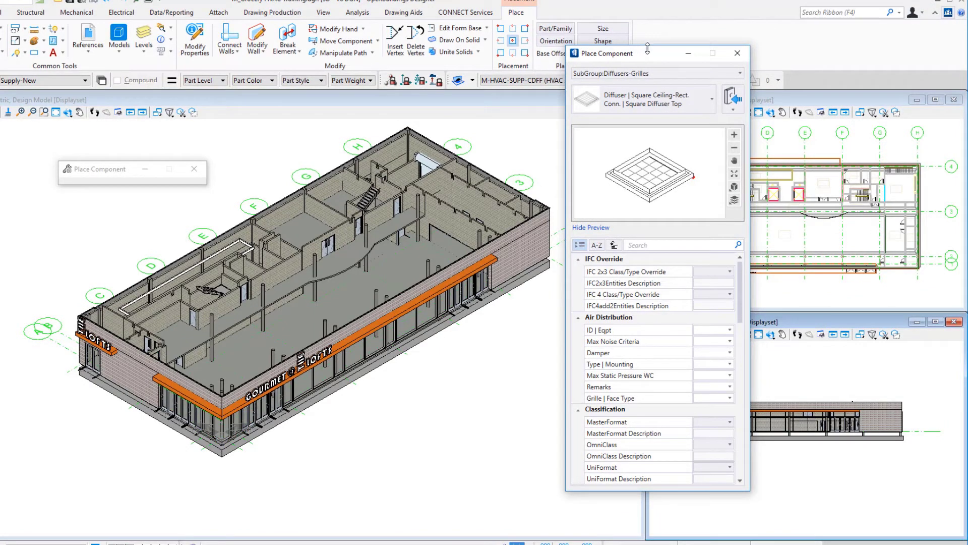
pyautogui.moveTo(648, 60)
pyautogui.mouseDown()
pyautogui.moveTo(704, 73)
pyautogui.moveTo(951, 307)
pyautogui.mouseUp()
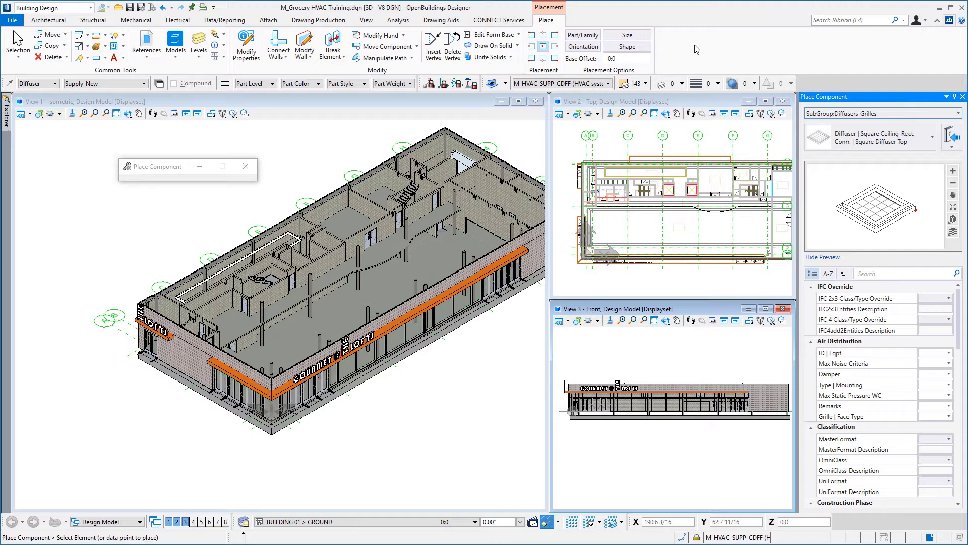
pyautogui.click(330, 521)
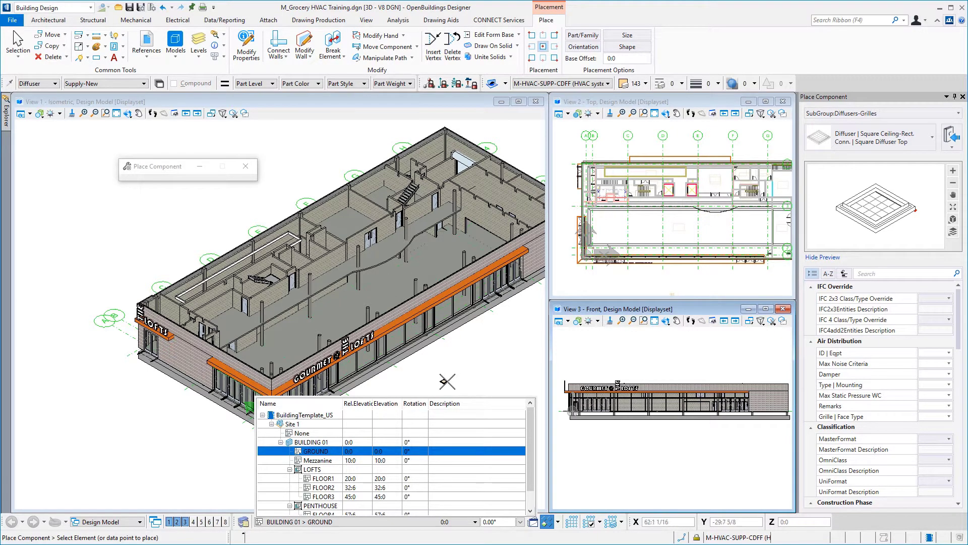
pyautogui.click(583, 35)
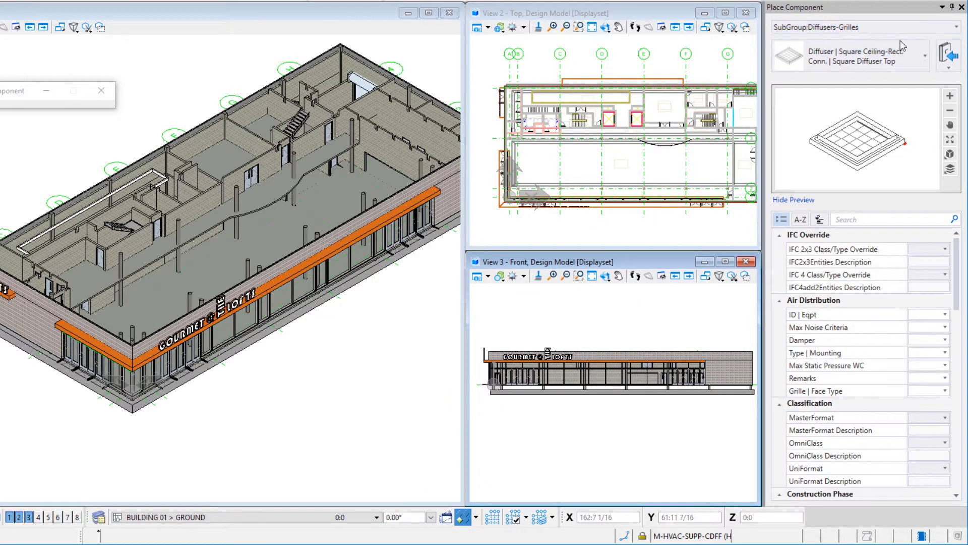
# - Show the diffuser and grille catalog as a text-only list and filter it by "round"
pyautogui.click(921, 57)
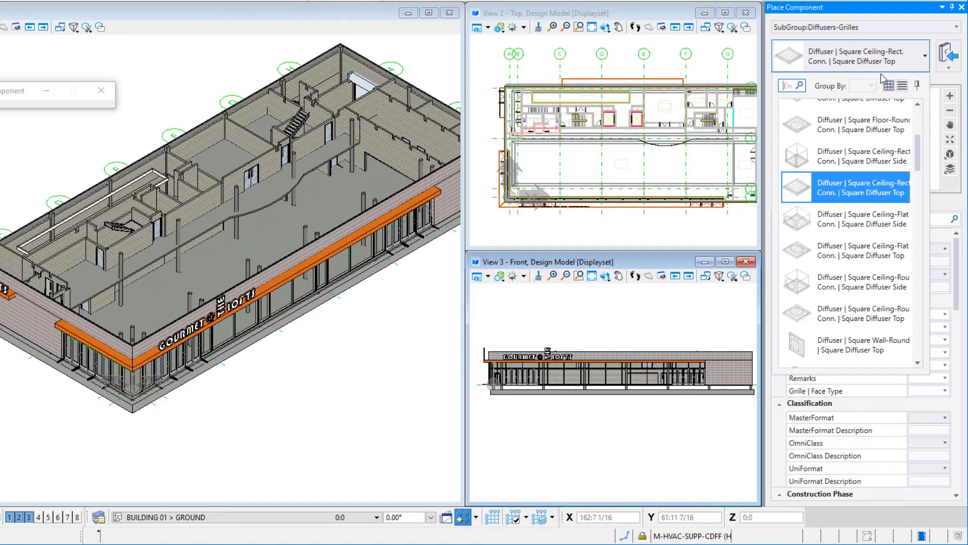
pyautogui.click(903, 87)
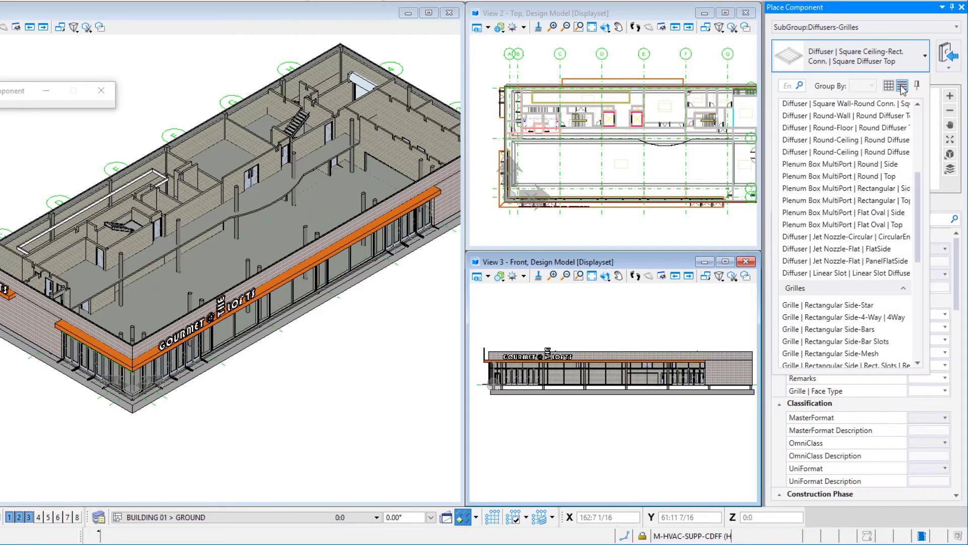
pyautogui.click(889, 87)
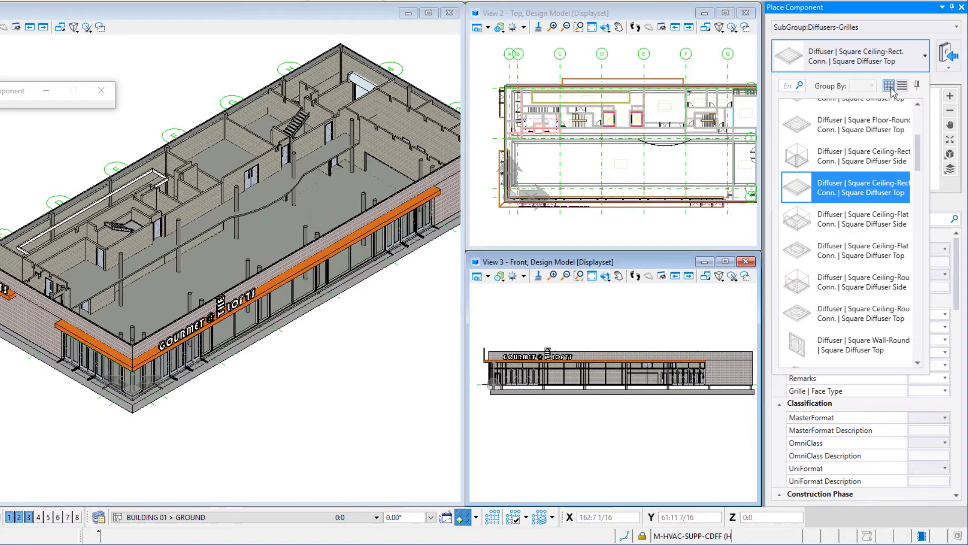
pyautogui.click(899, 86)
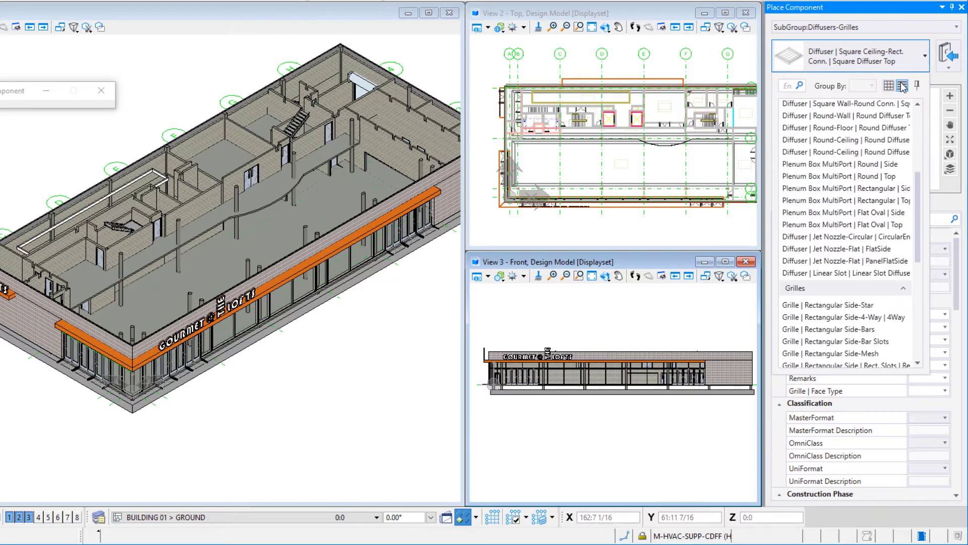
pyautogui.click(787, 86)
pyautogui.write('round')
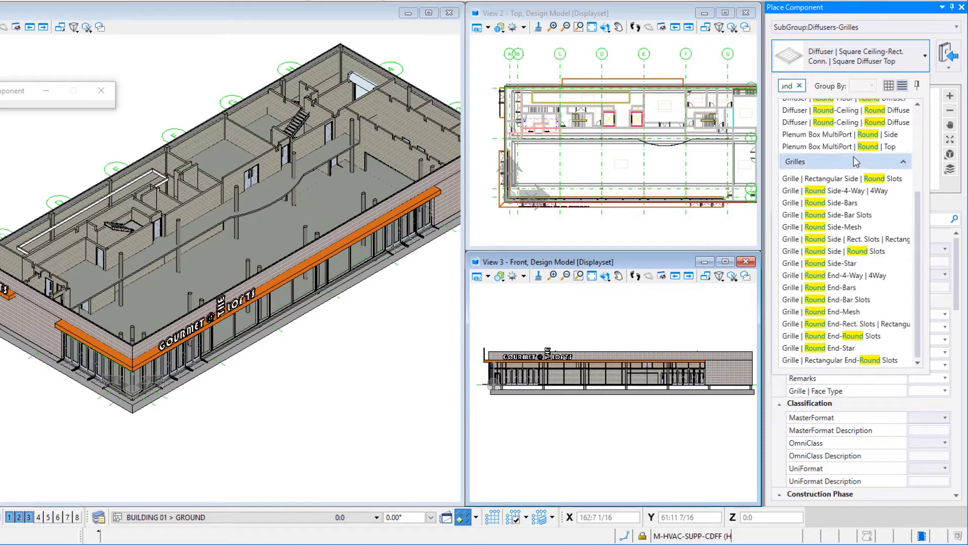
pyautogui.scroll(3, 858, 167)
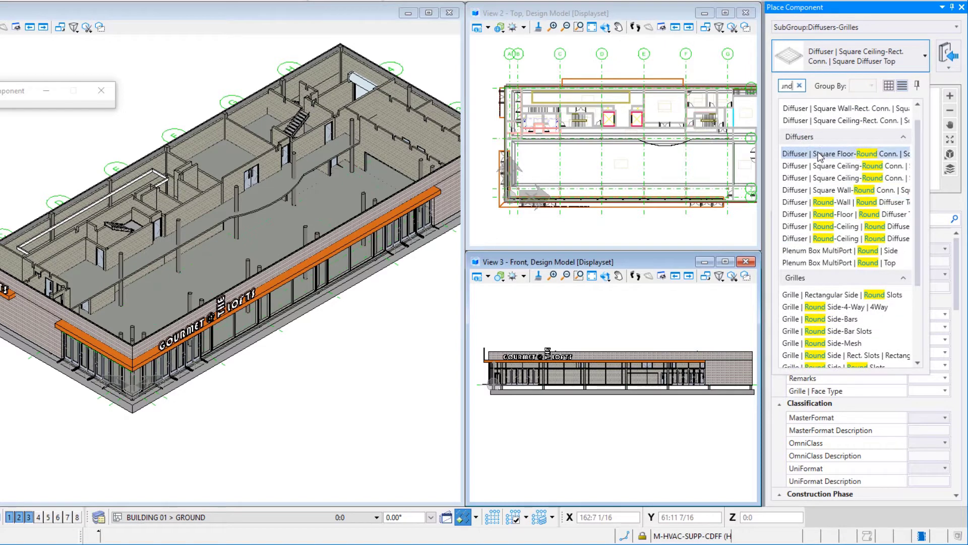
pyautogui.scroll(1, 866, 168)
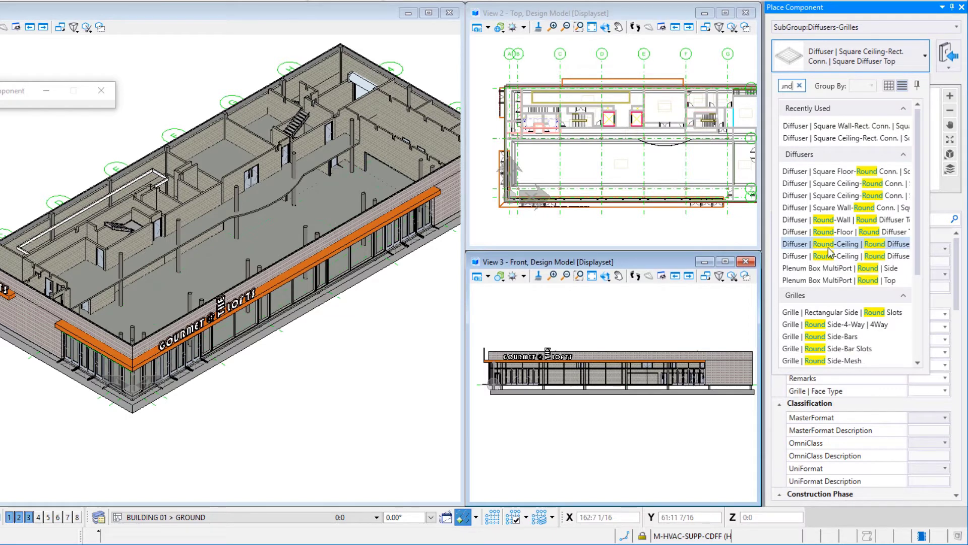
# - Choose the Round-Ceiling diffuser with side connection, and switch to Diffuser | Round-Ceiling | Round Diffuser Top
pyautogui.click(863, 242)
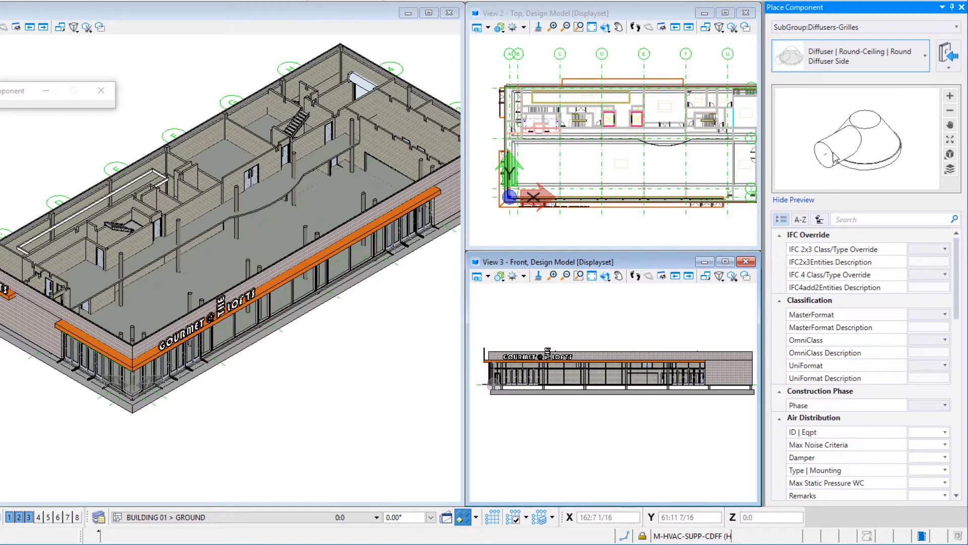
pyautogui.click(890, 67)
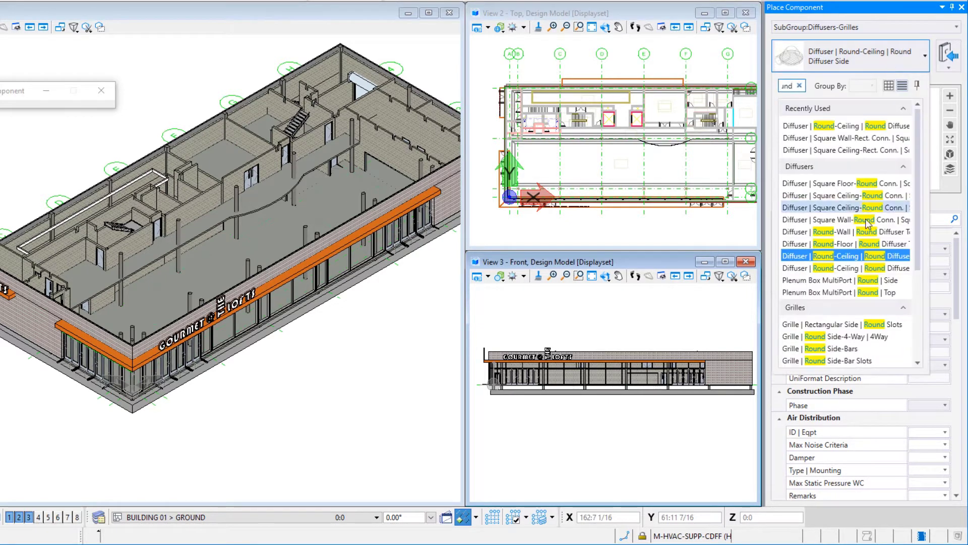
pyautogui.click(850, 267)
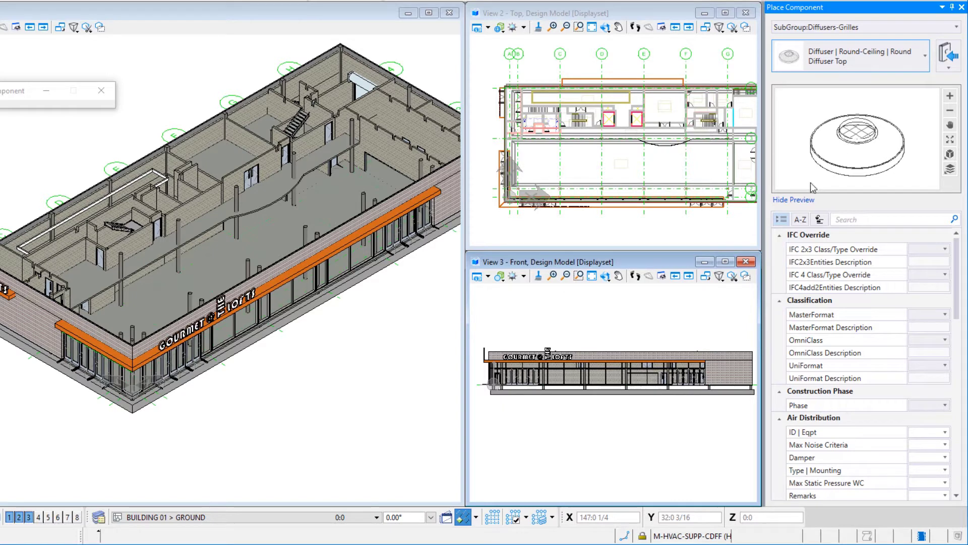
# - Hide and restore the component preview, and pan the round diffuser upward within it
pyautogui.click(780, 201)
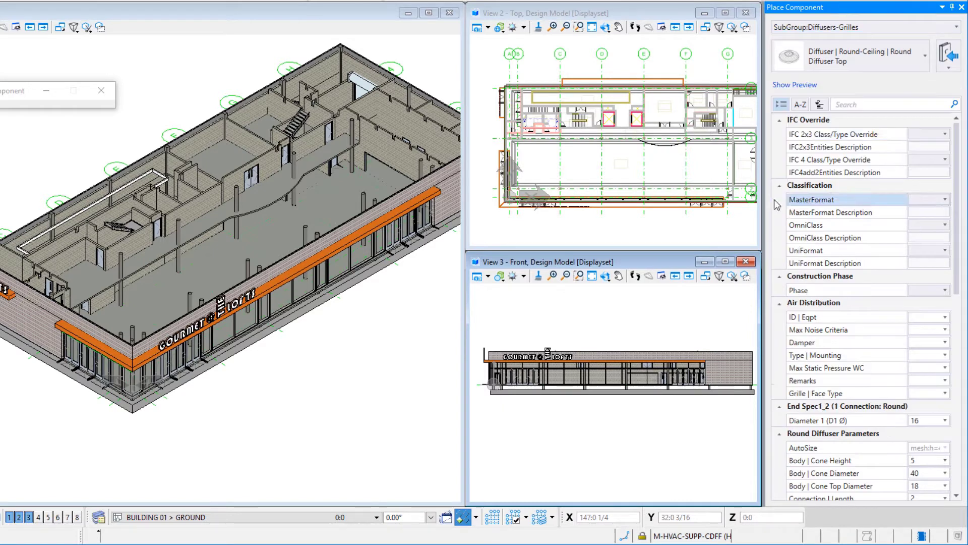
pyautogui.click(793, 85)
pyautogui.click(951, 125)
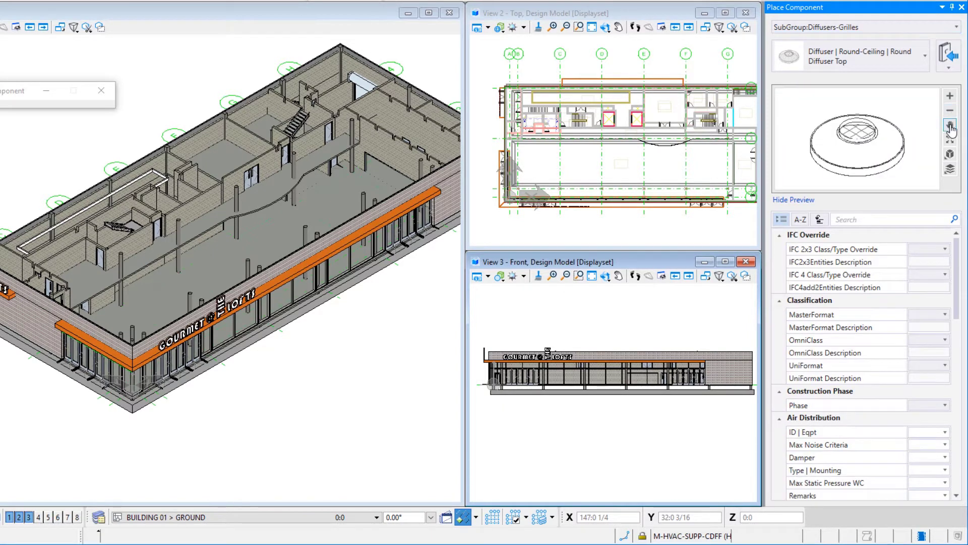
pyautogui.moveTo(881, 156); pyautogui.dragTo(871, 128)
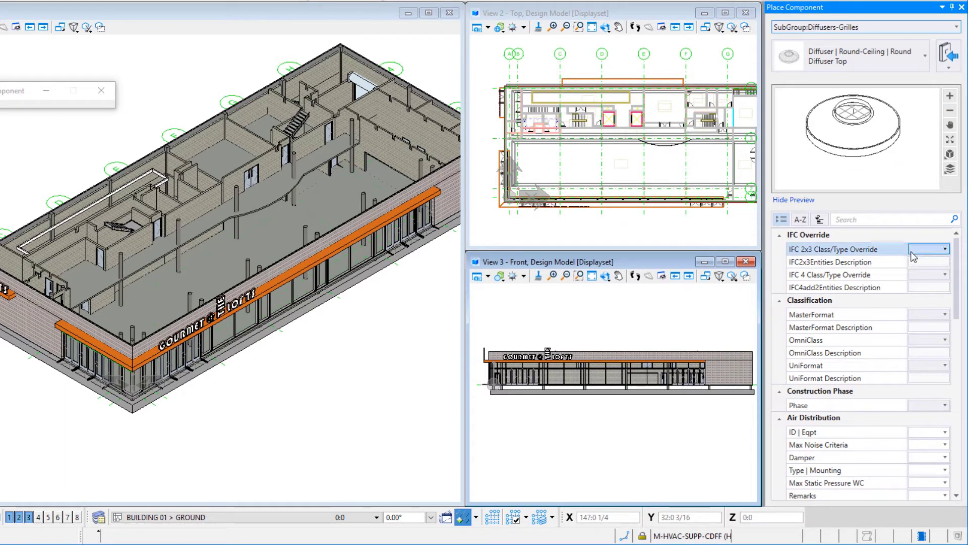
# - Widen the property value column and compare the alphabetical property listing with the category grouping
pyautogui.click(908, 250)
pyautogui.moveTo(903, 262); pyautogui.dragTo(893, 262)
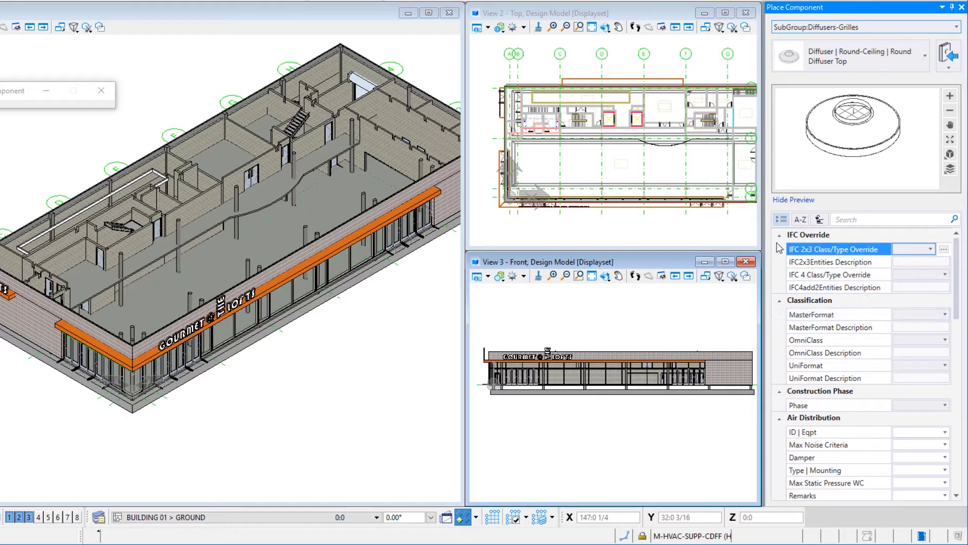
pyautogui.click(802, 222)
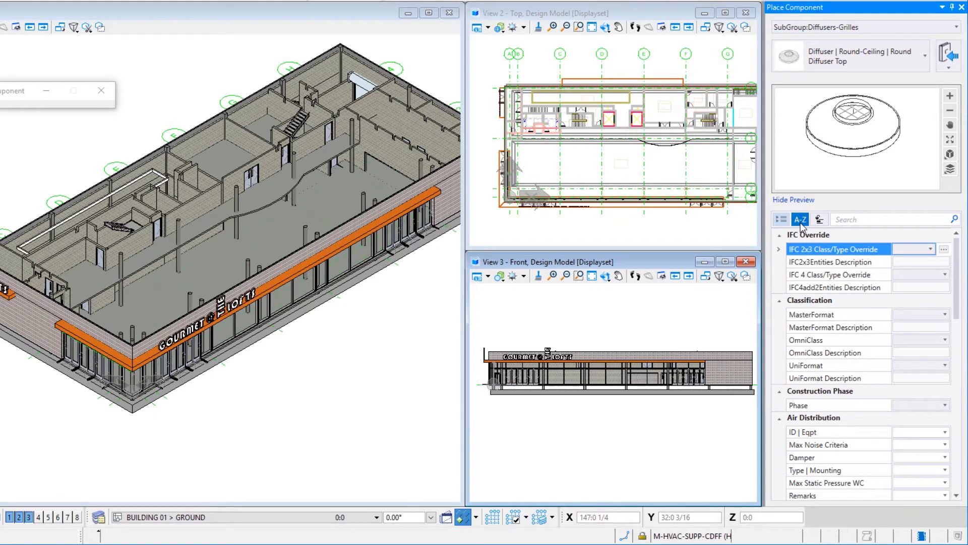
pyautogui.click(782, 221)
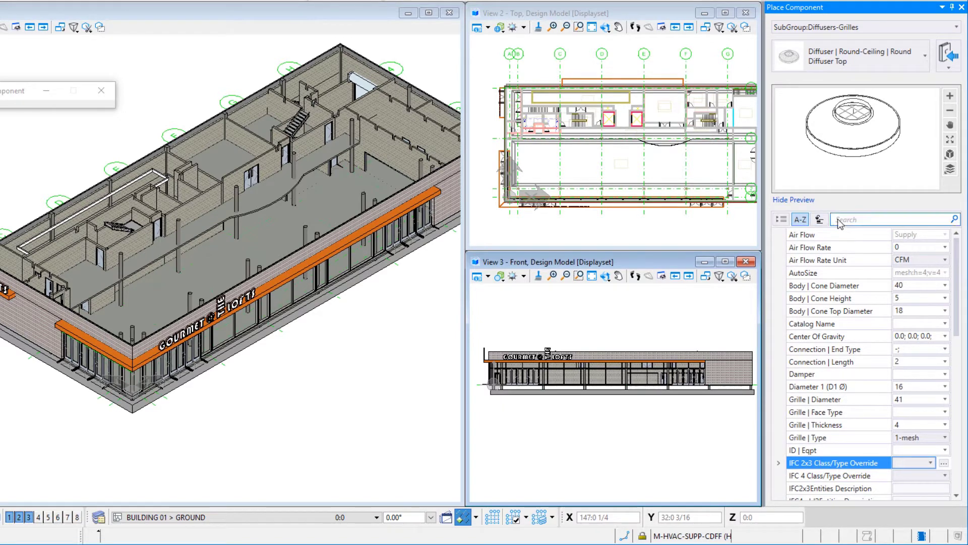
pyautogui.click(782, 220)
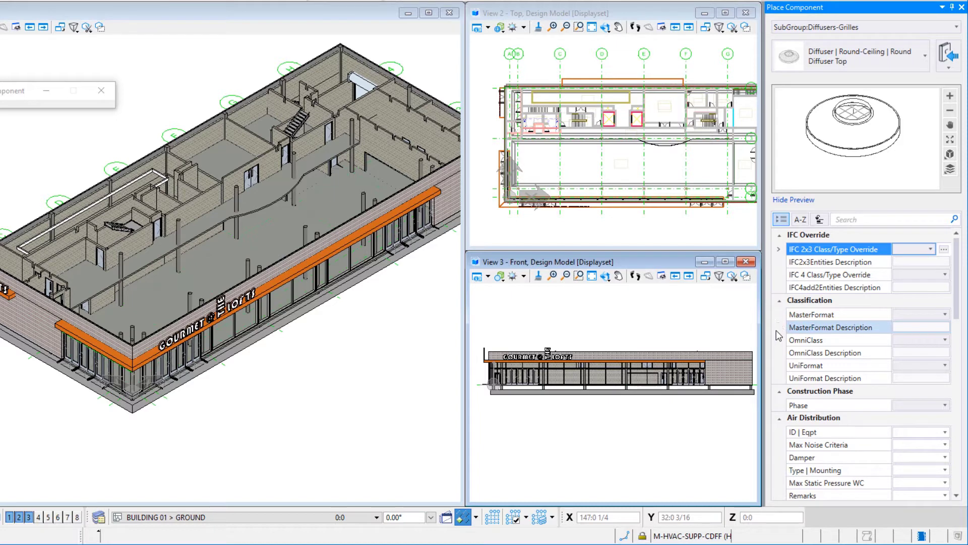
# - Set the diffuser's construction phase to New Construction and widen the value column slightly more
pyautogui.click(947, 407)
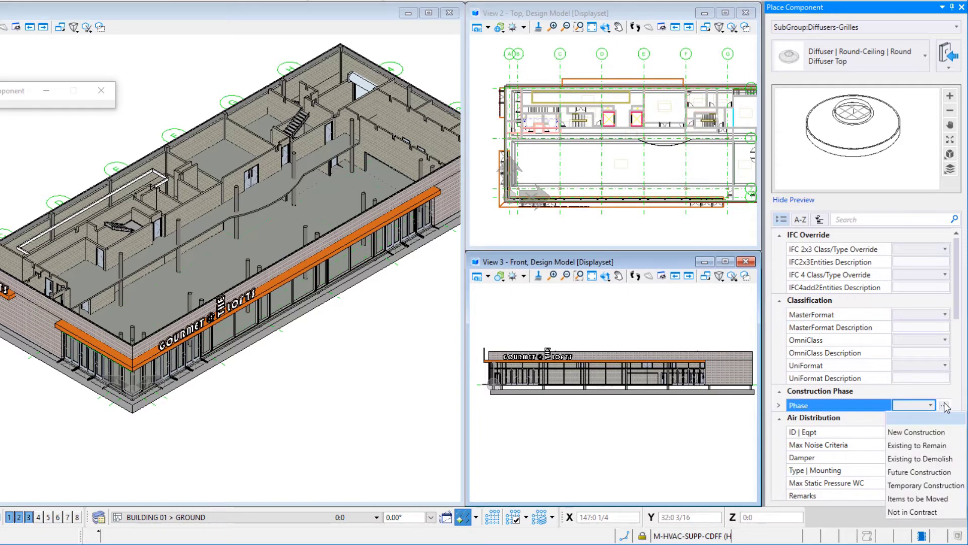
pyautogui.click(910, 433)
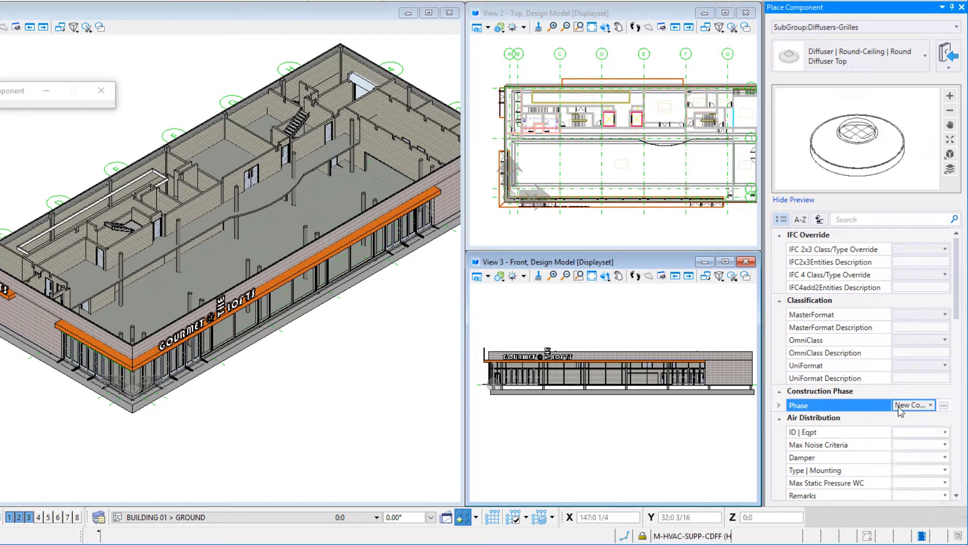
pyautogui.moveTo(892, 404); pyautogui.dragTo(887, 405)
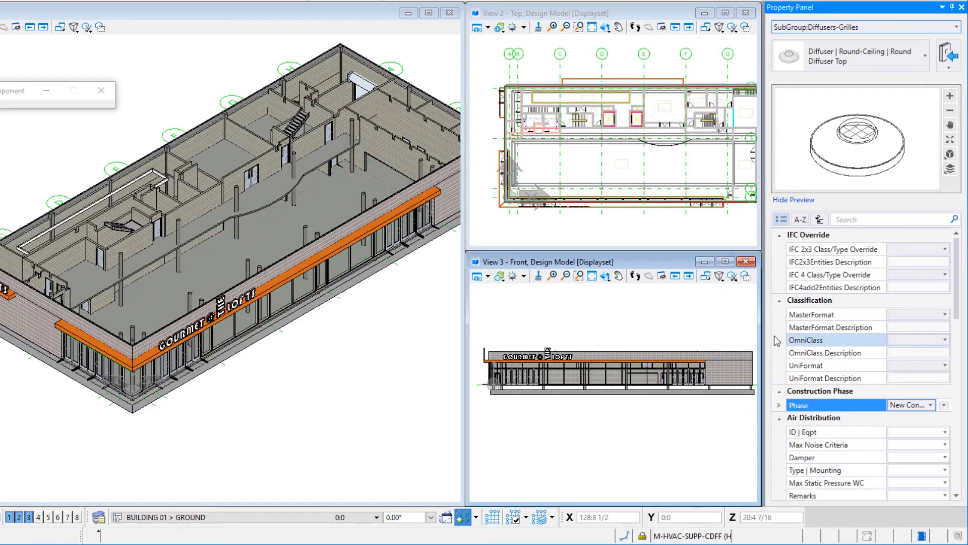
# - Set the diffuser's round connection Diameter 1 to 12
pyautogui.scroll(-3, 774, 343)
pyautogui.scroll(-3, 779, 361)
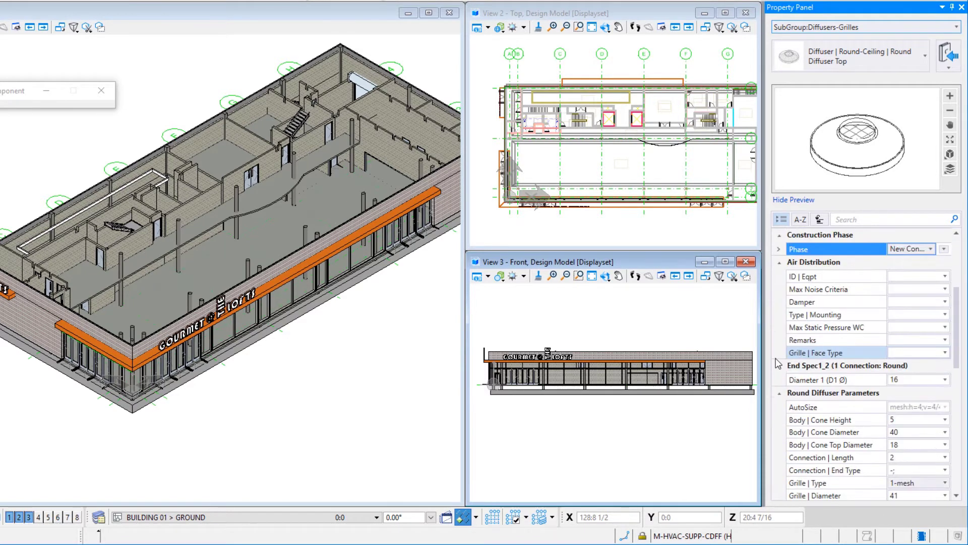
pyautogui.click(896, 380)
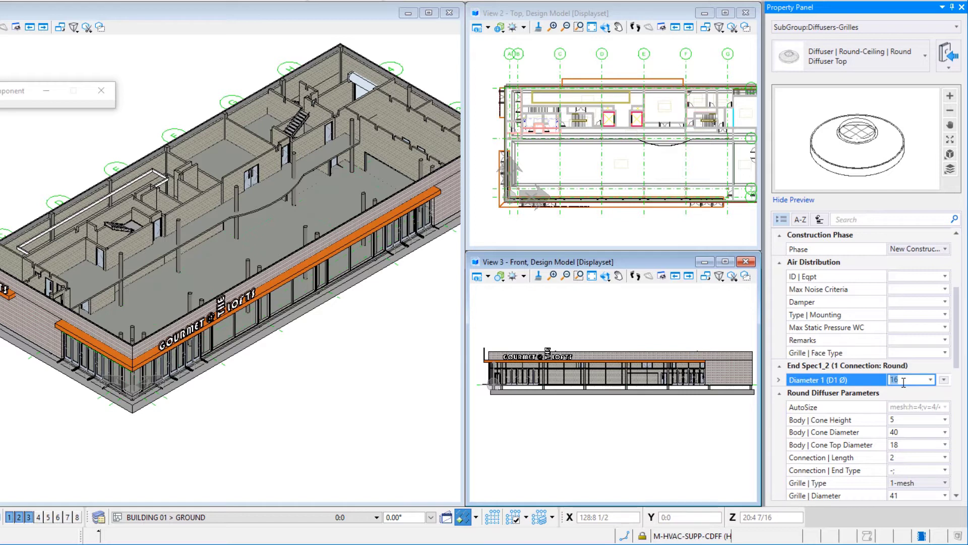
pyautogui.write('12')
pyautogui.press('Return')
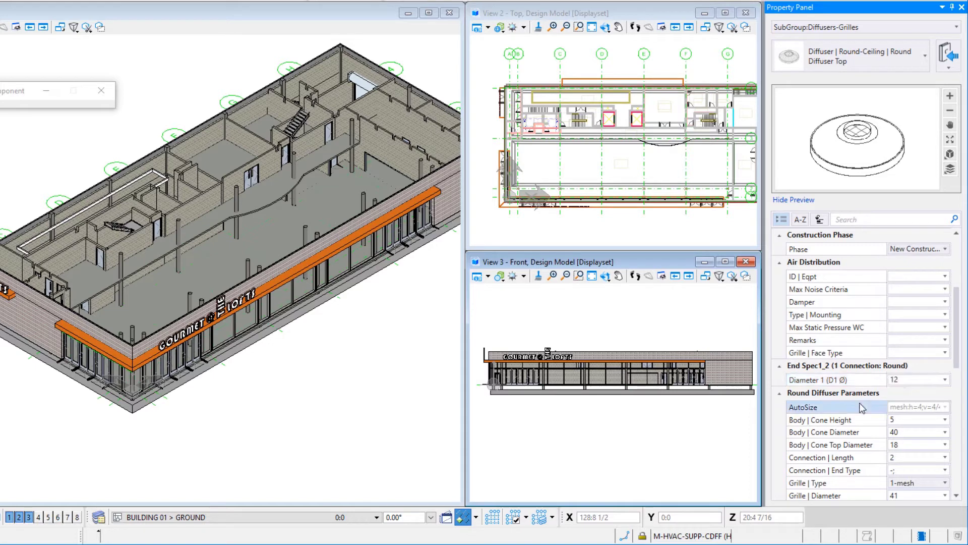
# - Set the Body | Cone Diameter of the round diffuser to 36
pyautogui.scroll(-2, 861, 403)
pyautogui.click(916, 341)
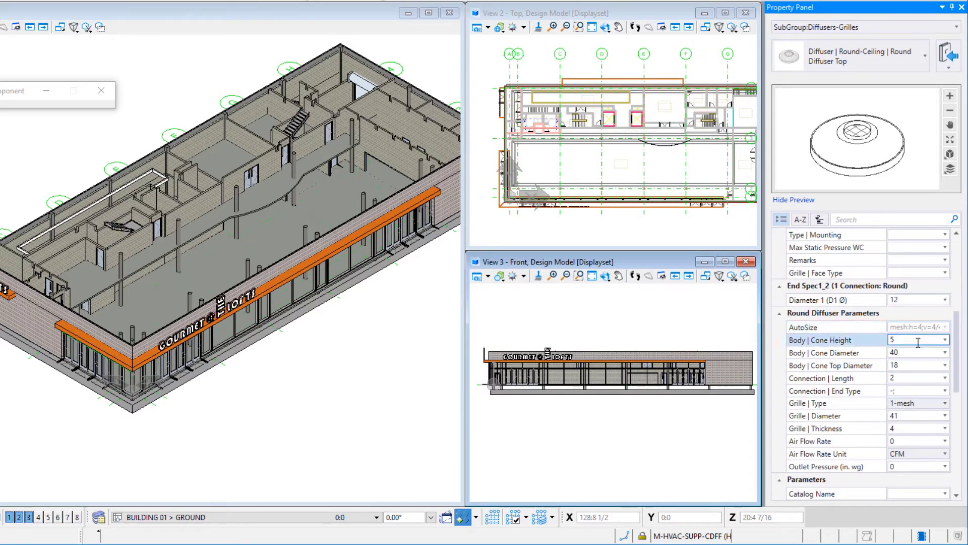
pyautogui.click(897, 353)
pyautogui.write('36')
pyautogui.press('Return')
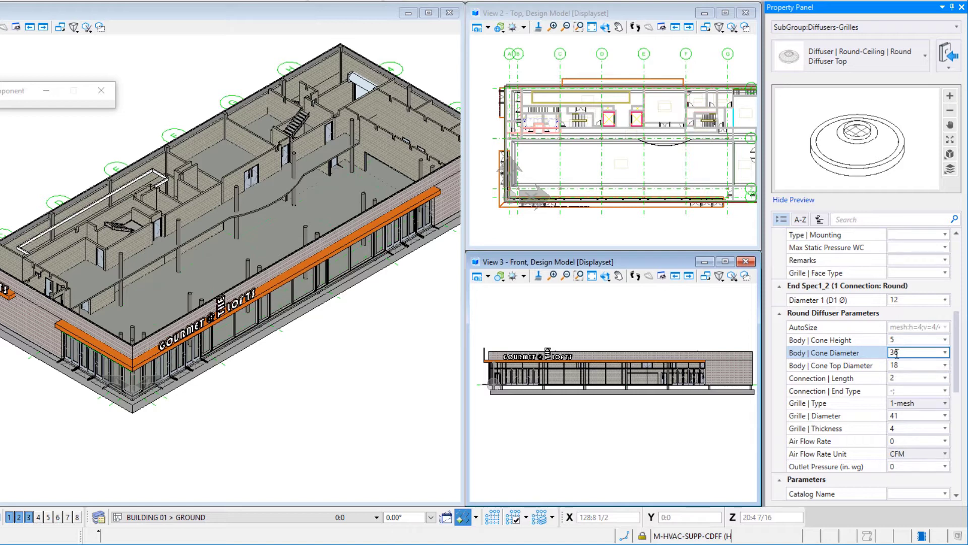
# - Keep the cone top diameter and connection length, and set the diffuser's Grille | Type to 7-rndSlots
pyautogui.click(908, 378)
pyautogui.click(907, 367)
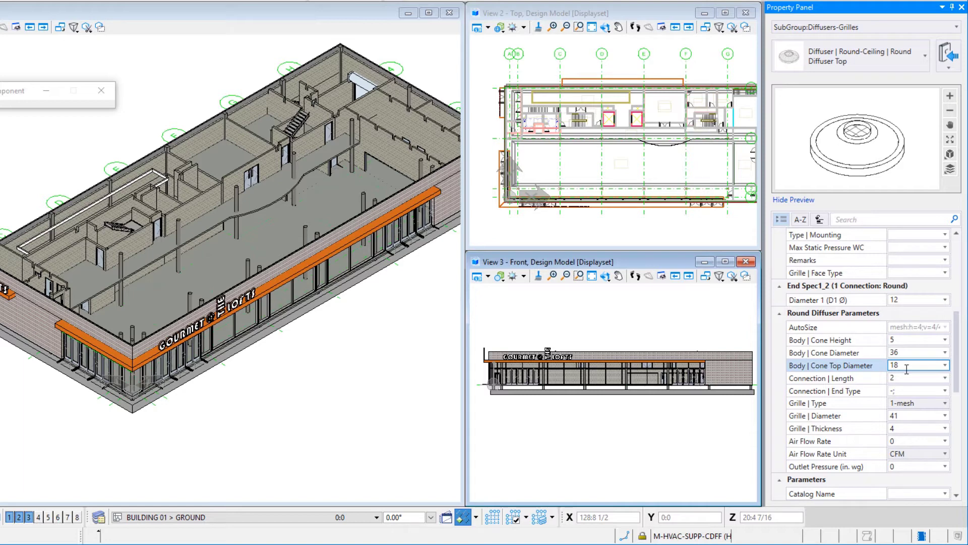
pyautogui.click(906, 377)
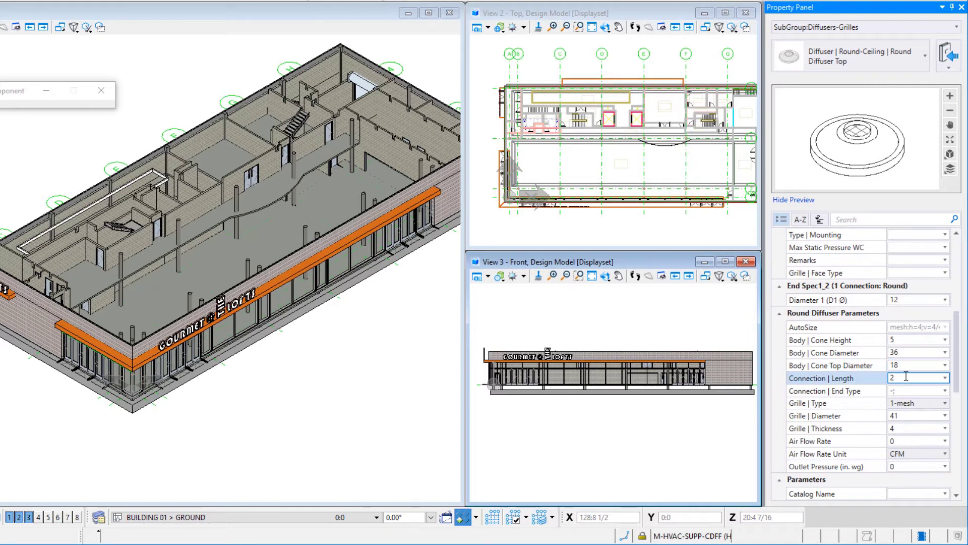
pyautogui.click(908, 403)
pyautogui.click(931, 403)
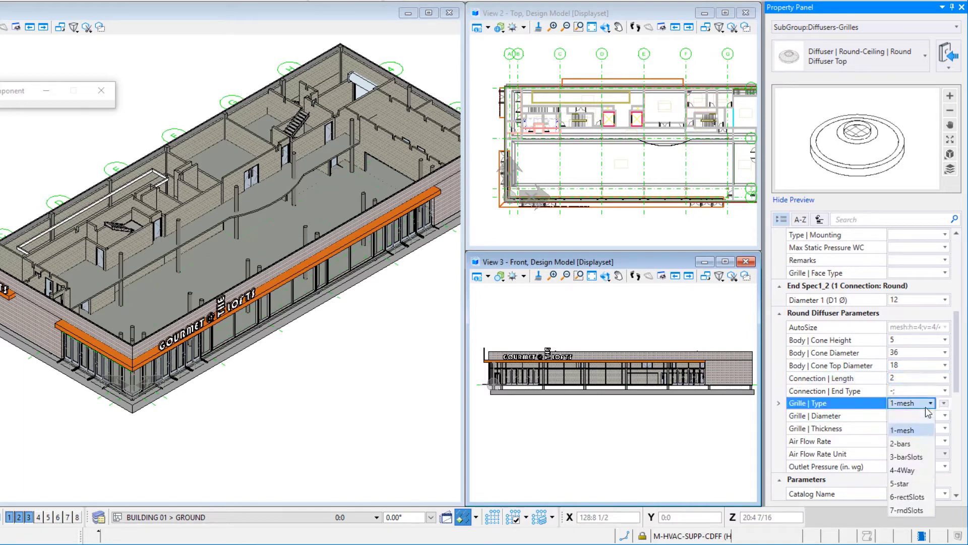
pyautogui.click(907, 510)
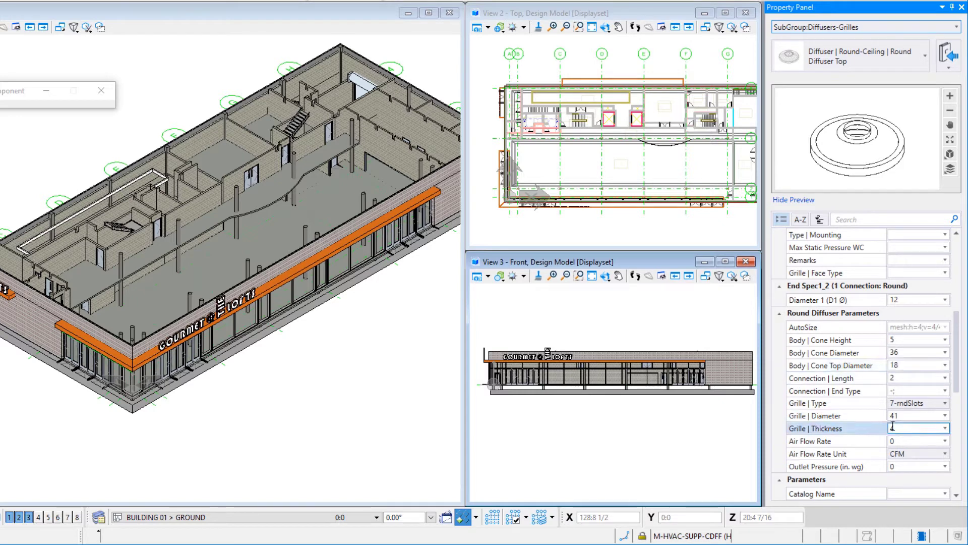
# - Set the round diffuser's Grille | Diameter to 36 and its Grille | Thickness to 3
pyautogui.click(917, 414)
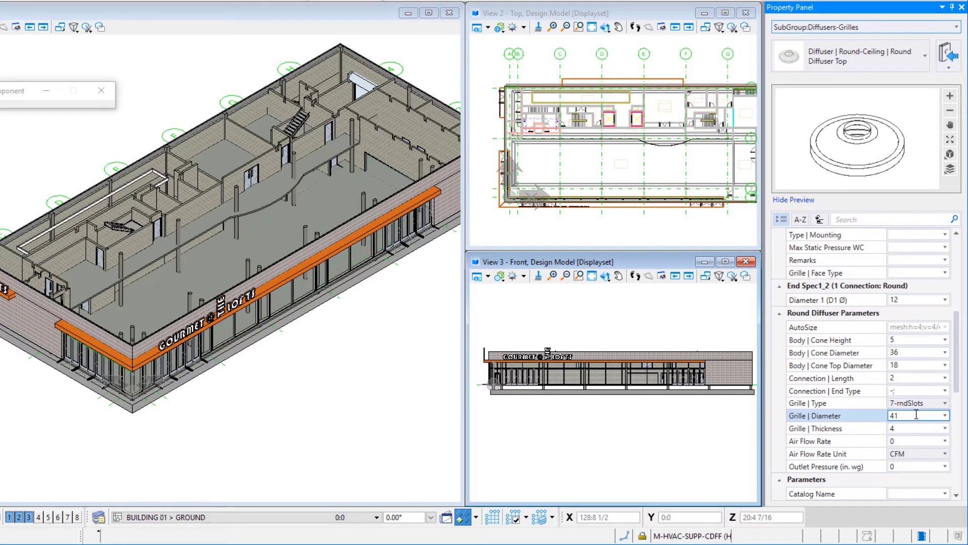
pyautogui.doubleClick(917, 415)
pyautogui.write('36')
pyautogui.press('Return')
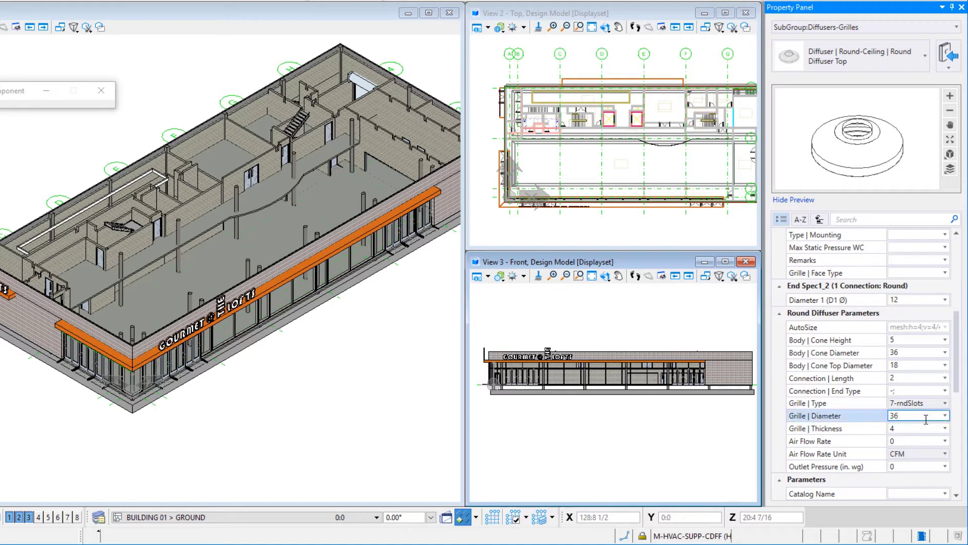
pyautogui.click(906, 428)
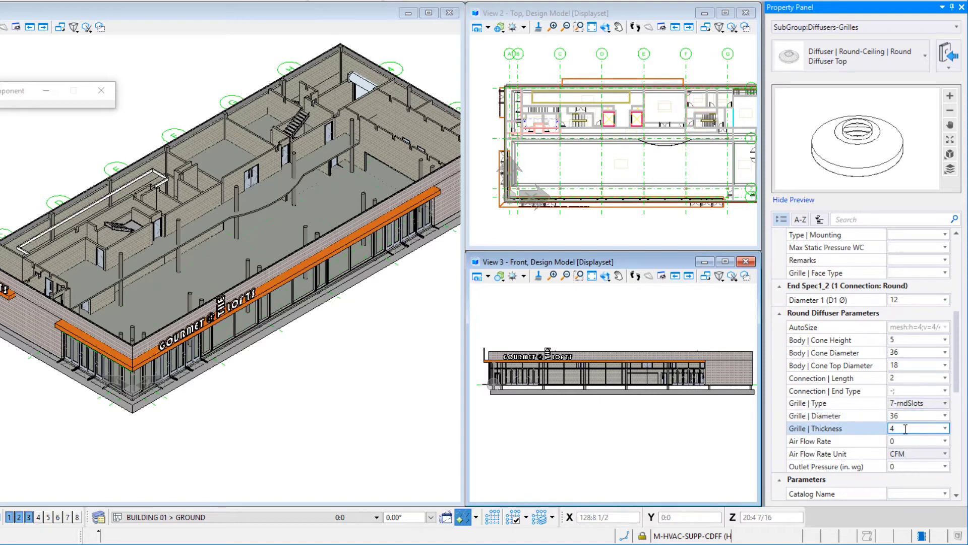
pyautogui.doubleClick(906, 428)
pyautogui.write('3')
pyautogui.press('Return')
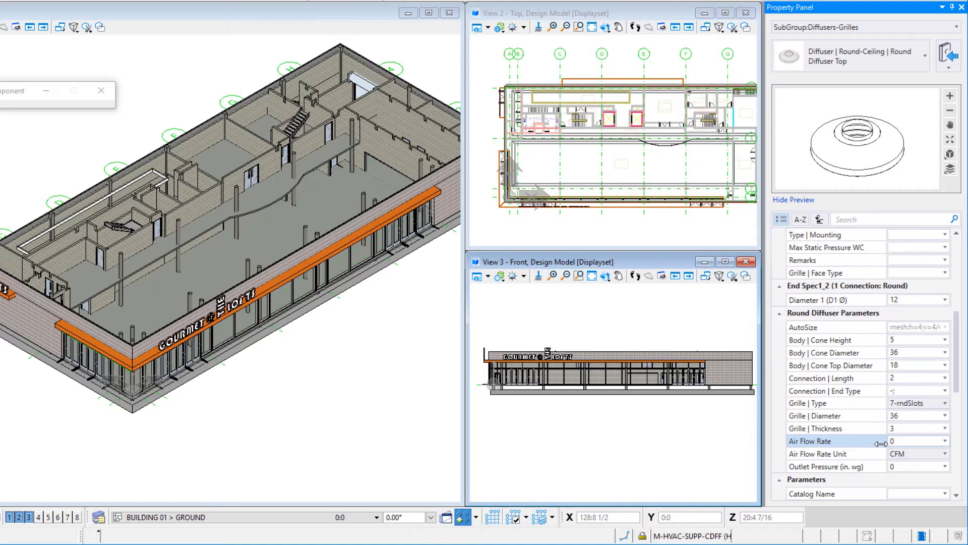
# - Set the diffuser's Air Flow Rate to 600 CFM and its Outlet Pressure to 0.25 in. wg
pyautogui.click(918, 441)
pyautogui.write('600')
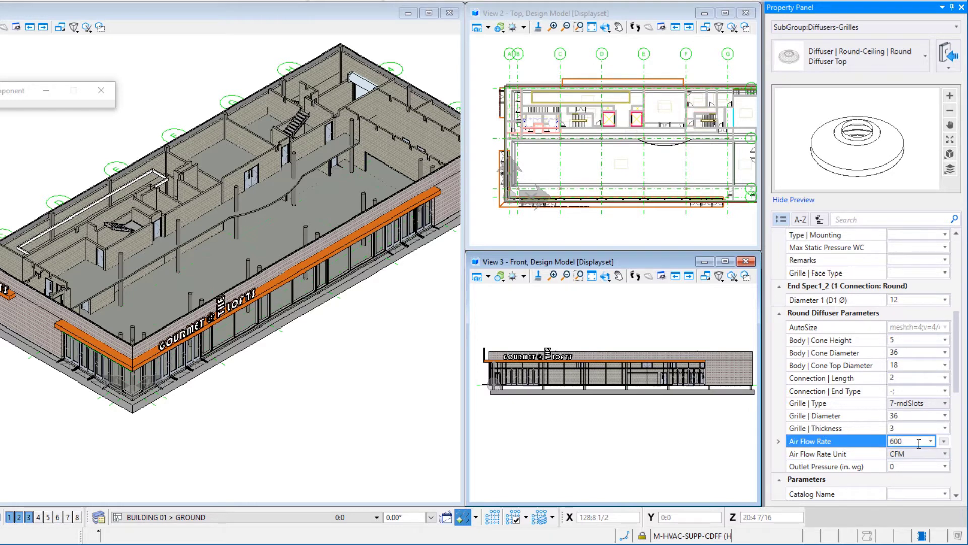
pyautogui.press('Return')
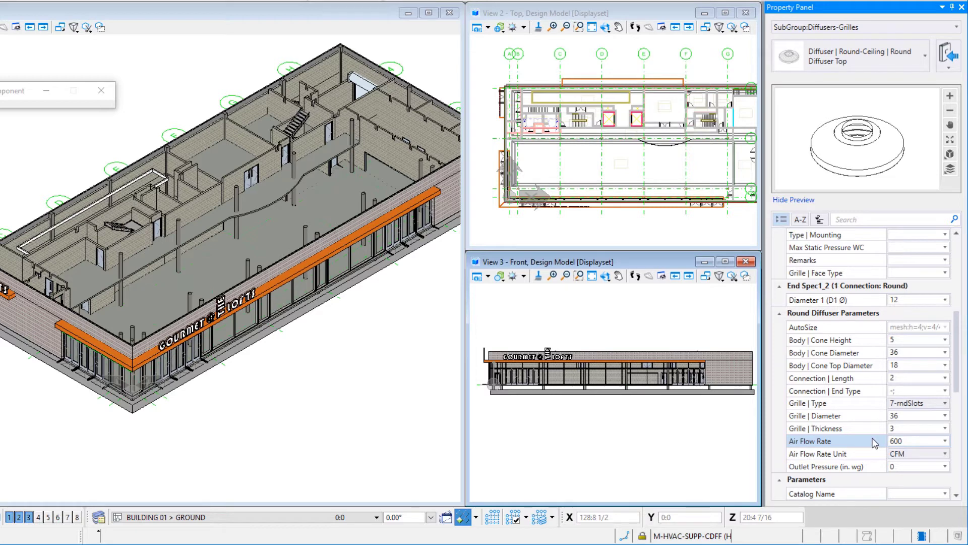
pyautogui.click(927, 468)
pyautogui.write('0.25')
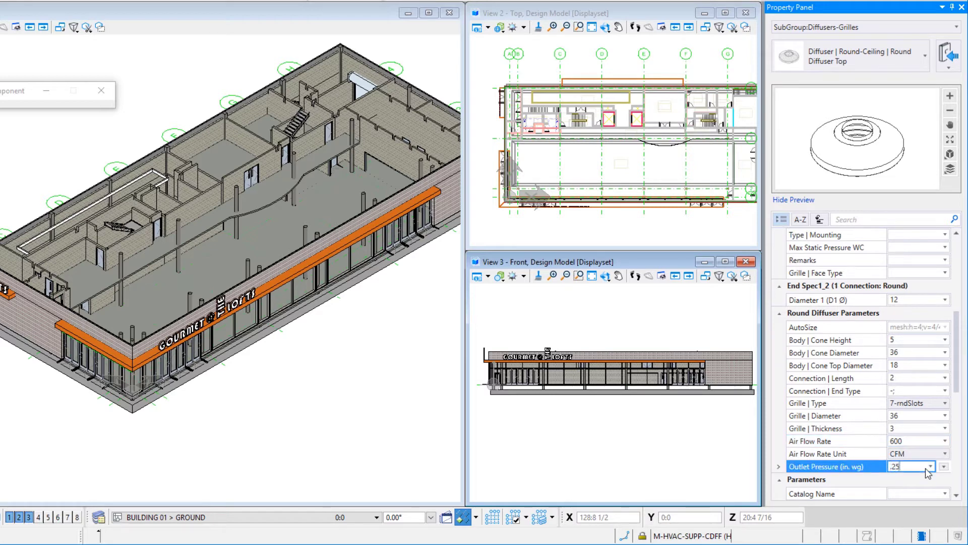
pyautogui.press('Return')
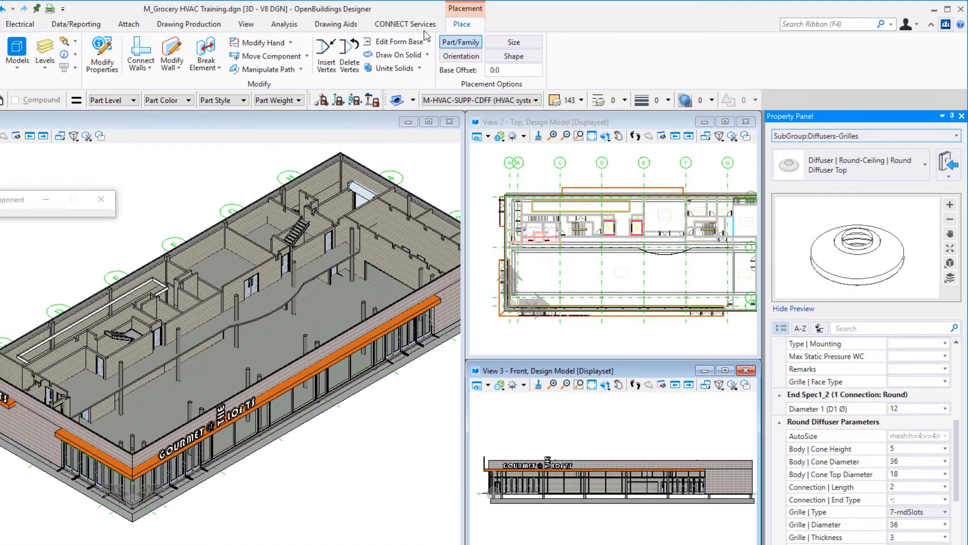
# - Set the placement Base Offset to 12:0 and place a diffuser in the isometric view, inside the storefront corner near grids A and B
pyautogui.click(503, 70)
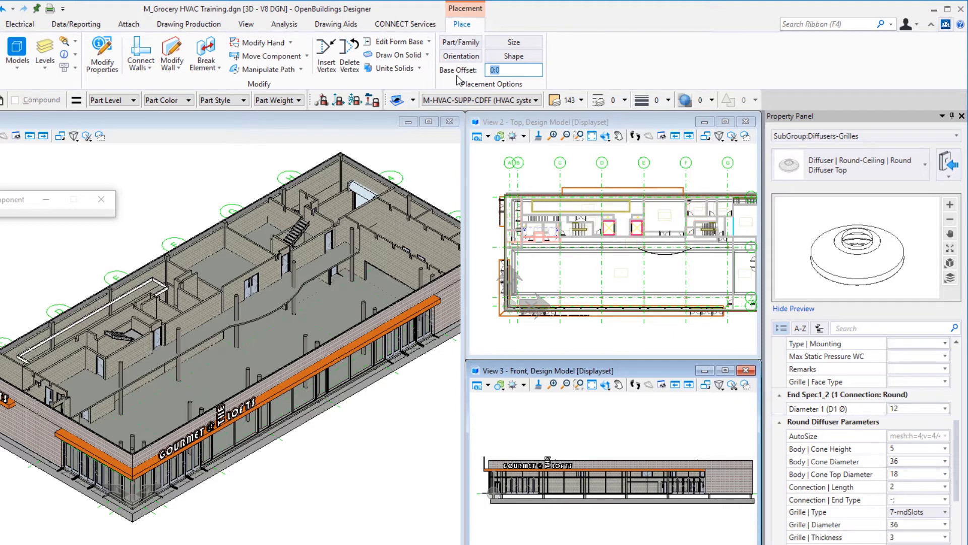
pyautogui.press('Return')
pyautogui.moveTo(506, 73); pyautogui.dragTo(492, 75)
pyautogui.write('12:0')
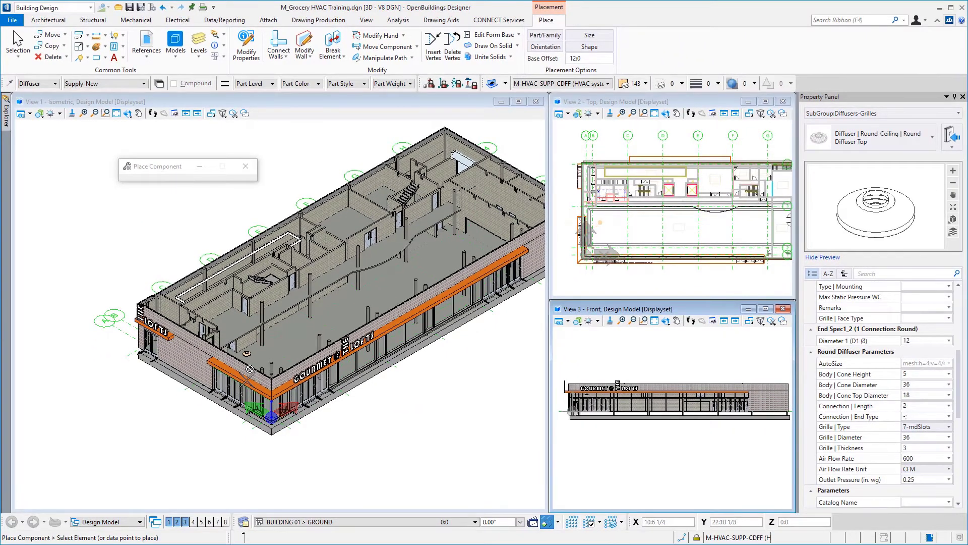
pyautogui.scroll(2, 249, 369)
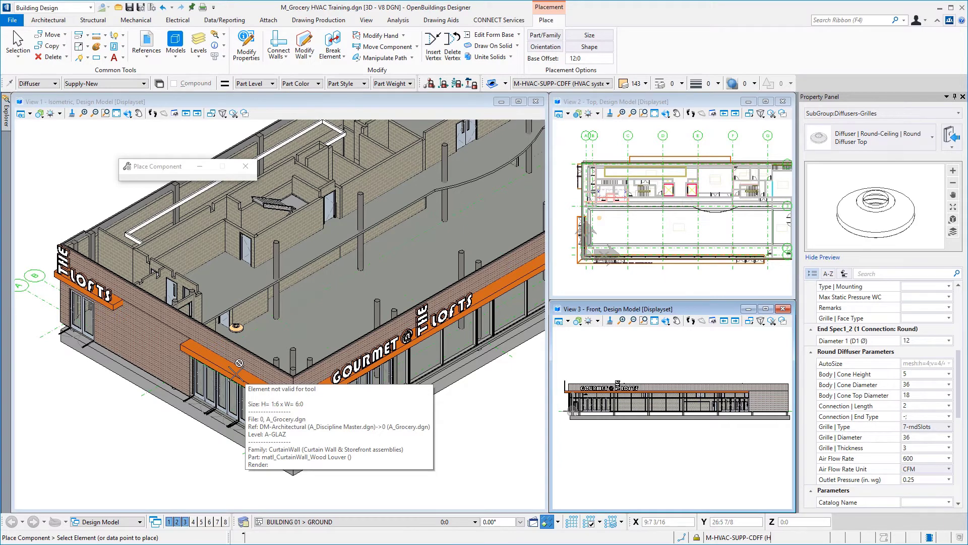
pyautogui.click(455, 89)
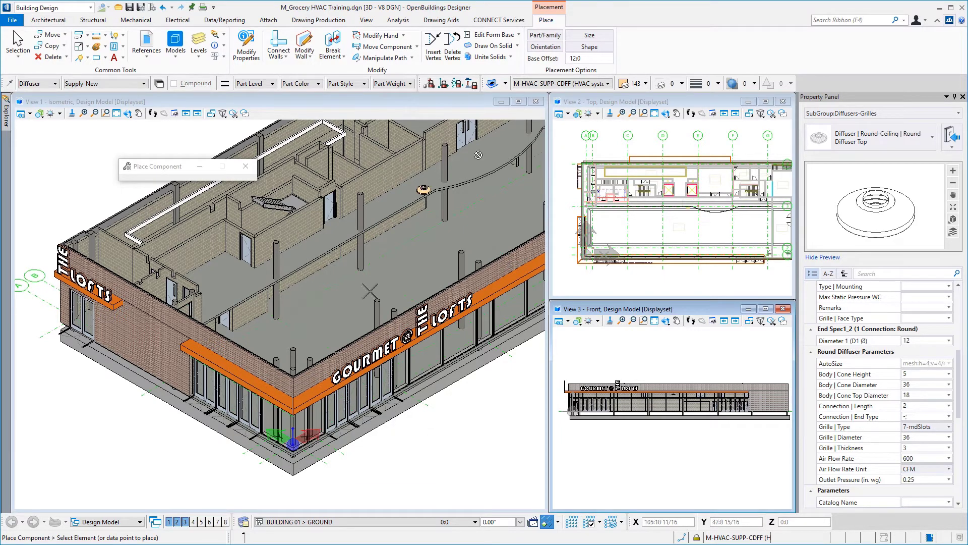
pyautogui.click(229, 372)
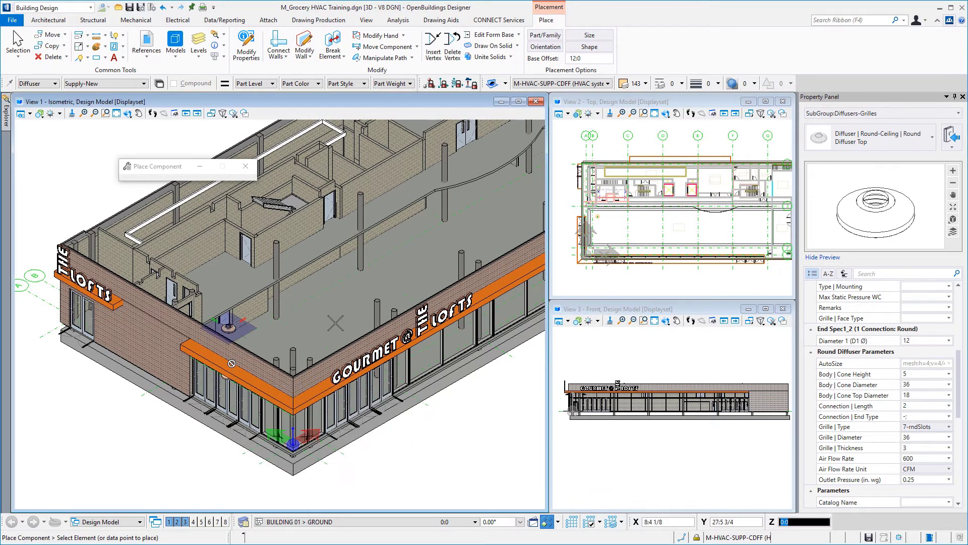
# - Maximize the top view and place a row of six diffusers spaced 20:0 apart across the upper half of the Retail Sales Area
pyautogui.click(766, 102)
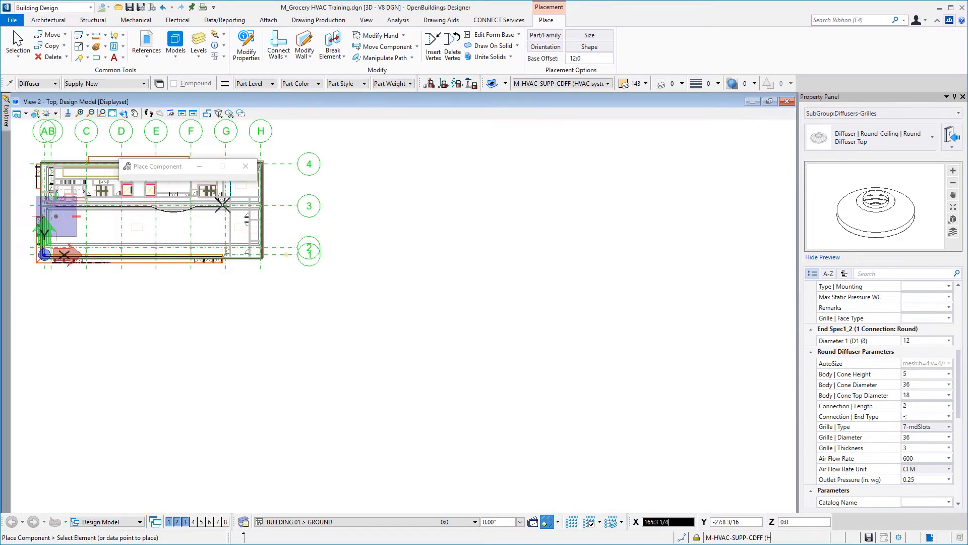
pyautogui.moveTo(170, 232); pyautogui.dragTo(326, 310, button='middle')
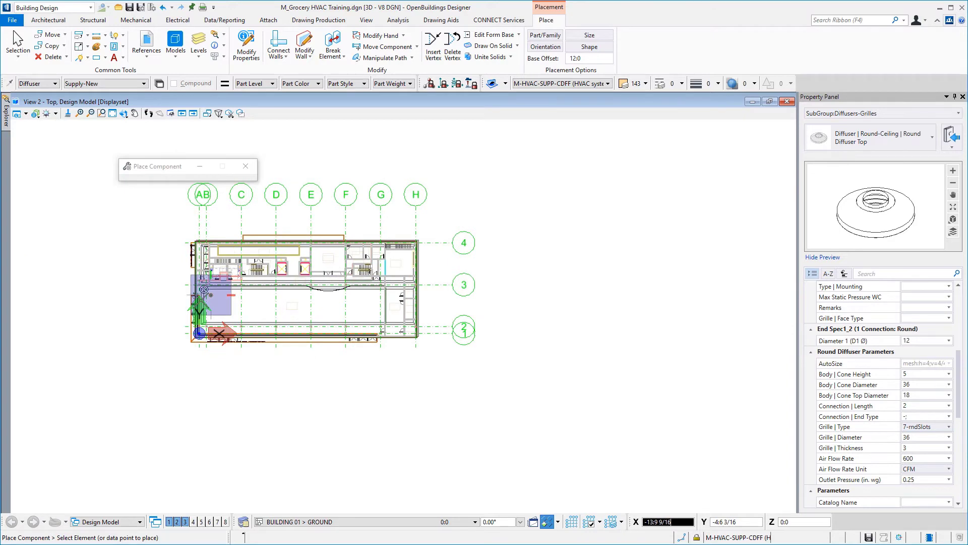
pyautogui.scroll(5, 217, 281)
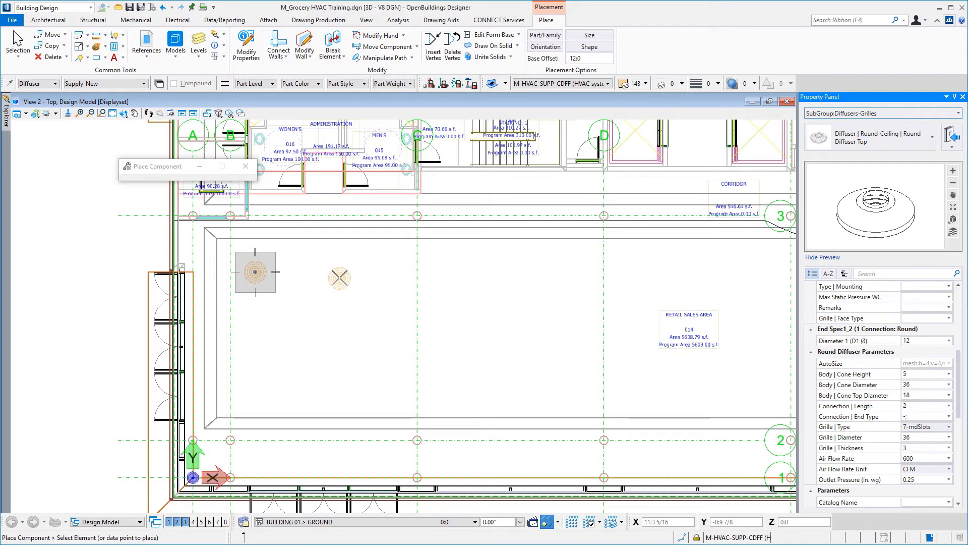
pyautogui.click(324, 301)
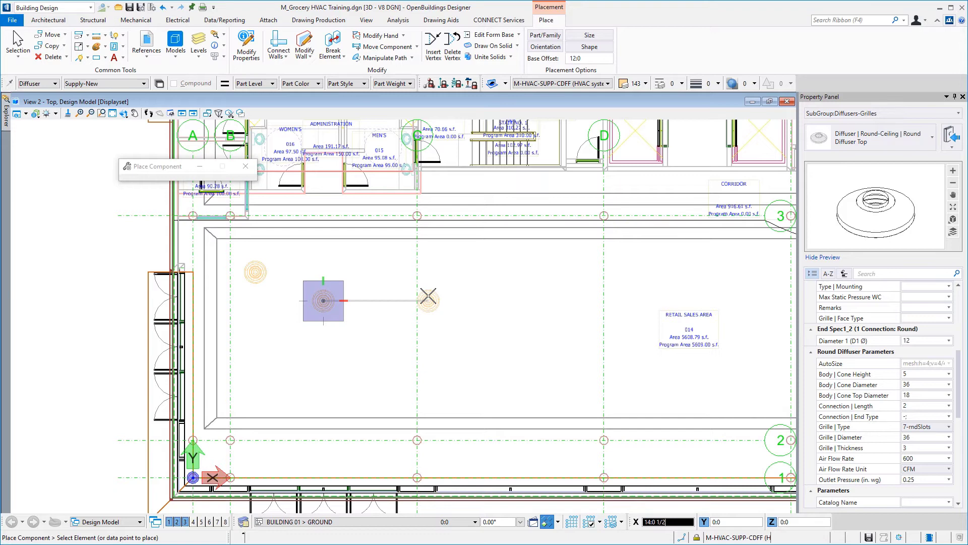
pyautogui.write('20')
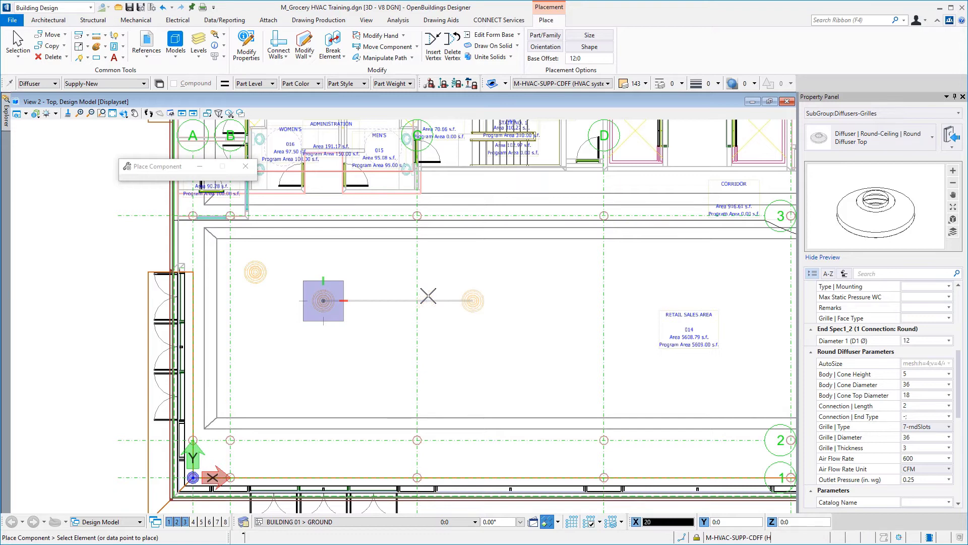
pyautogui.click(593, 298)
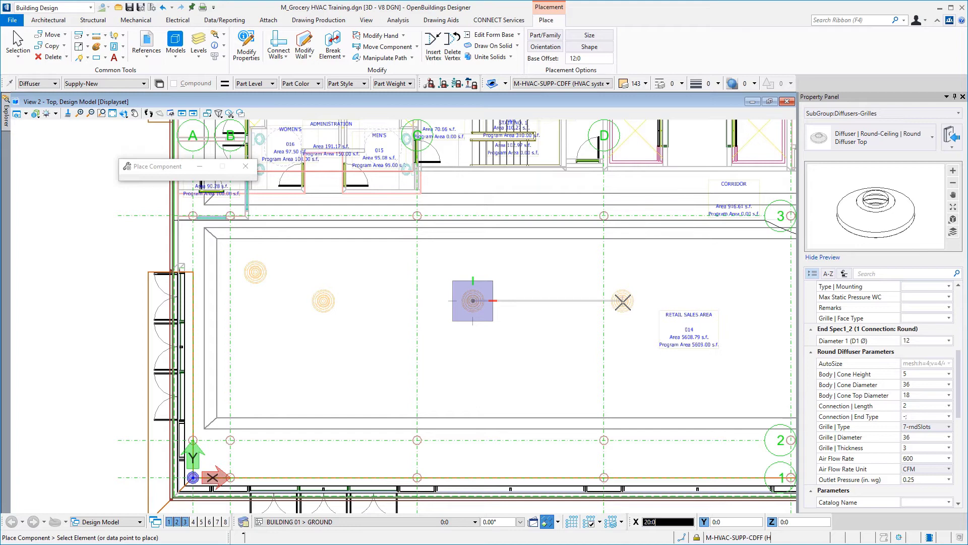
pyautogui.click(625, 328)
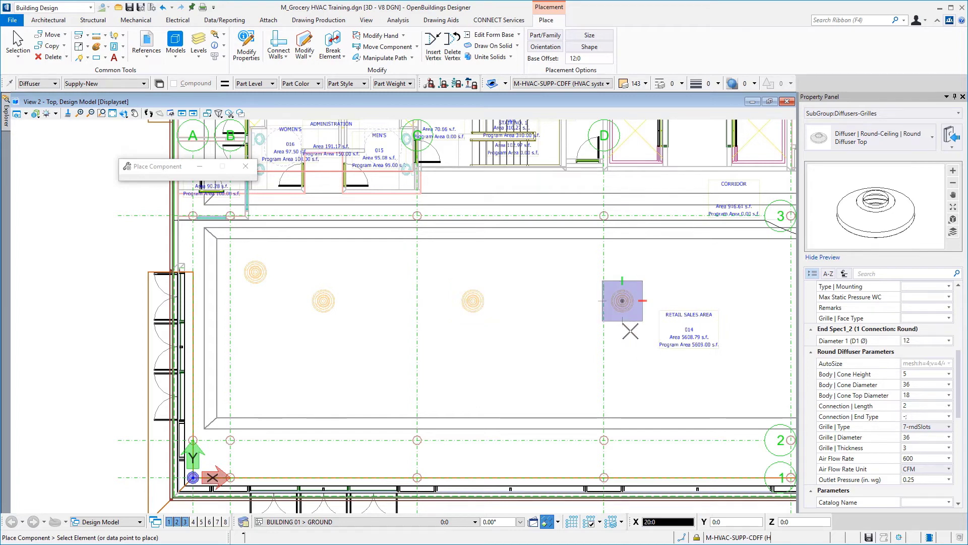
pyautogui.moveTo(432, 354); pyautogui.dragTo(232, 361)
pyautogui.rightClick(594, 303)
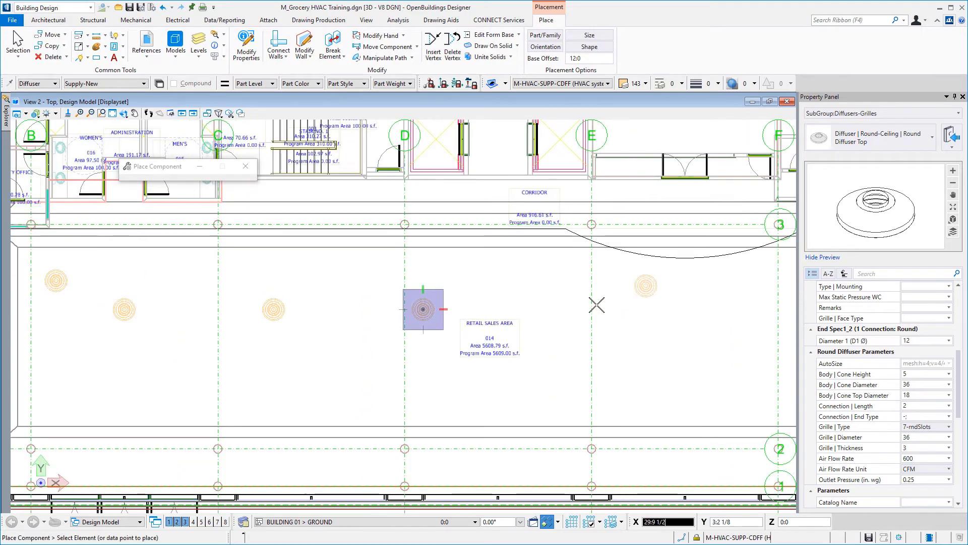
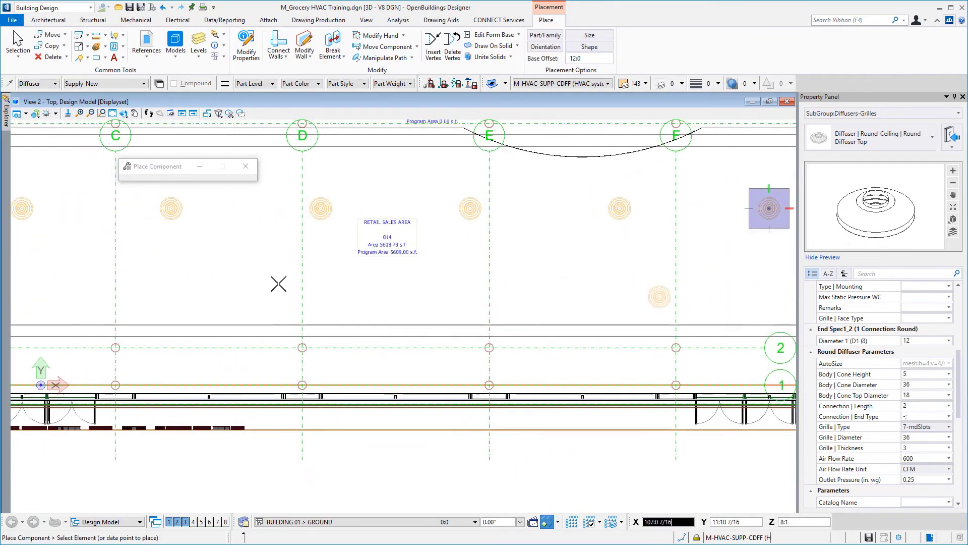
# - Start a second row in the lower Retail Sales Area, placing three diffusers 20:0 apart from just before grid C
pyautogui.rightClick(316, 326)
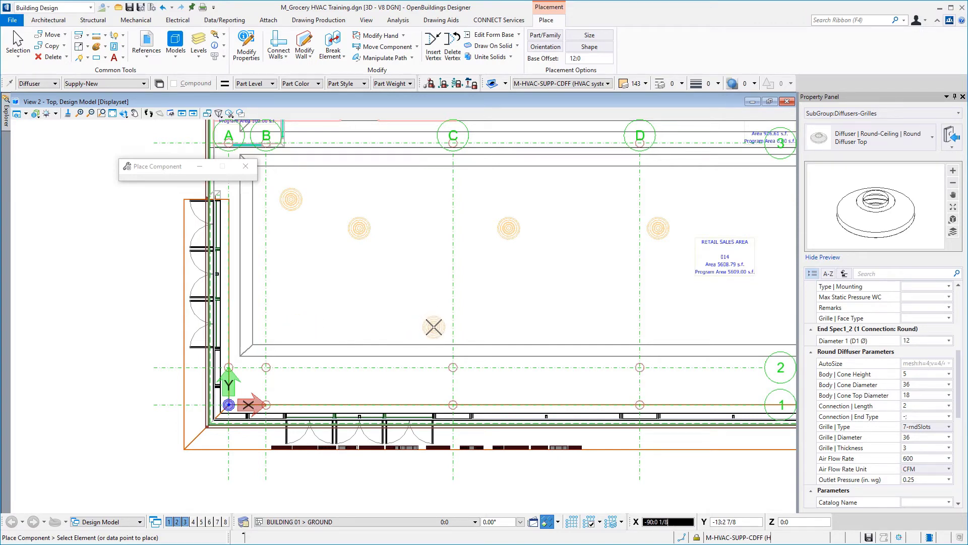
pyautogui.click(434, 327)
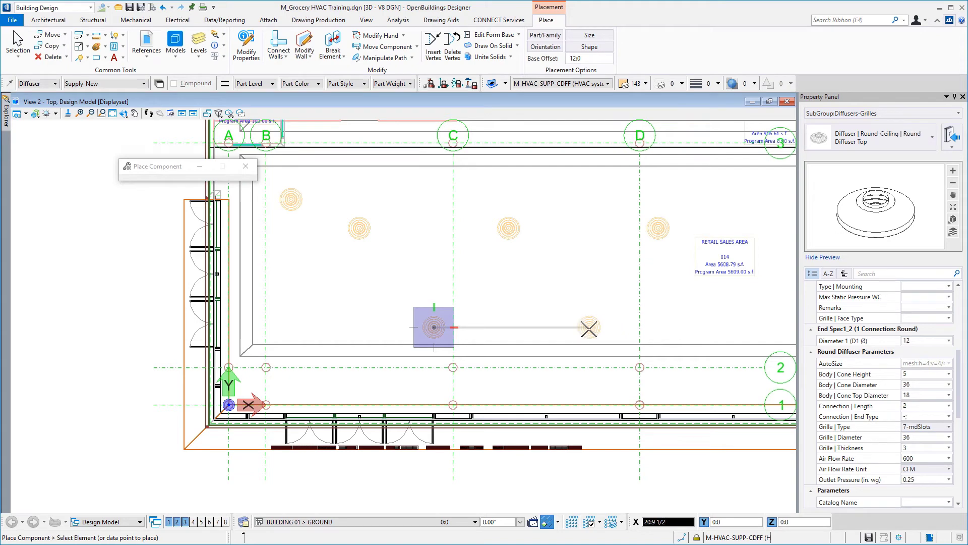
pyautogui.write('20:0')
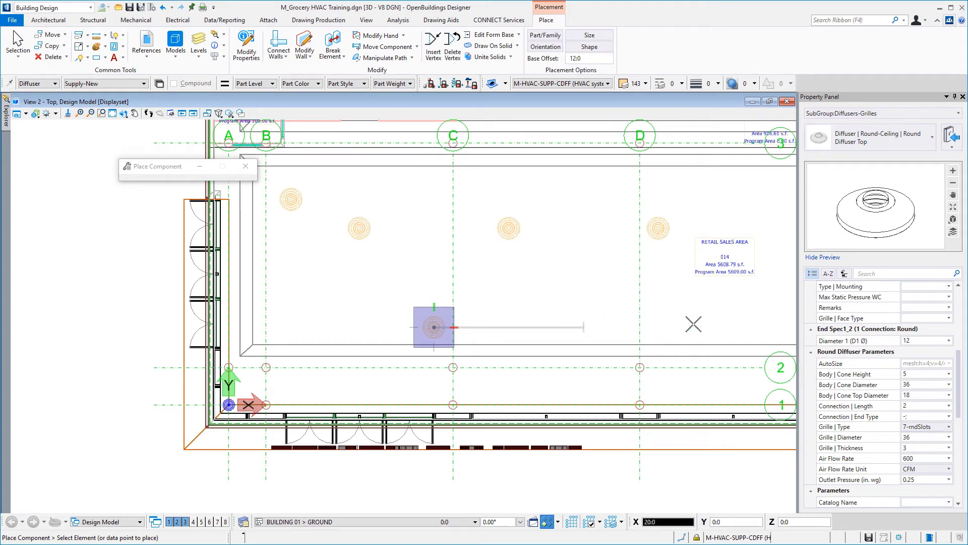
pyautogui.click(666, 324)
pyautogui.moveTo(694, 321); pyautogui.dragTo(471, 296, button='middle')
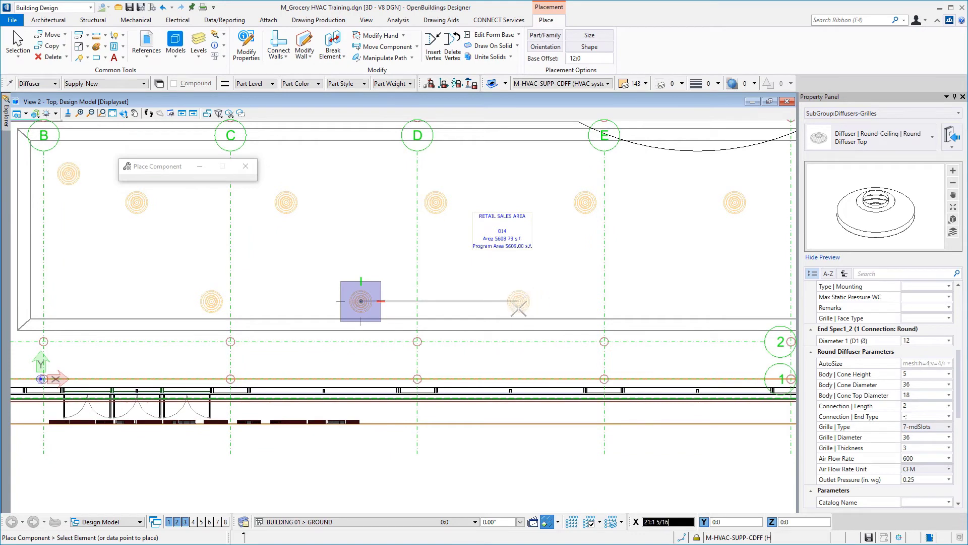
pyautogui.click(648, 303)
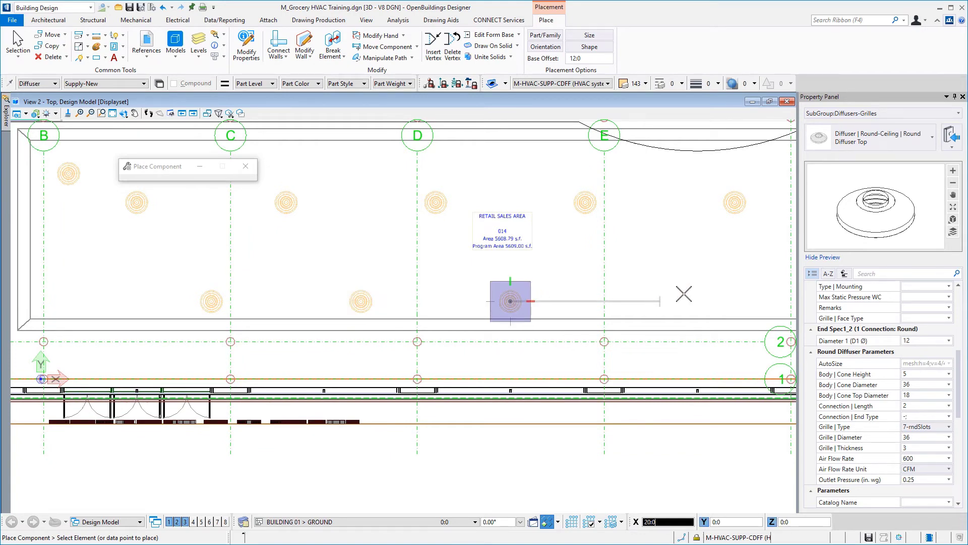
# - Extend the lower diffuser row with three more diffusers at 20:0 spacing, ending just before grid G
pyautogui.click(730, 283)
pyautogui.moveTo(731, 281); pyautogui.dragTo(584, 270, button='middle')
pyautogui.rightClick(585, 273)
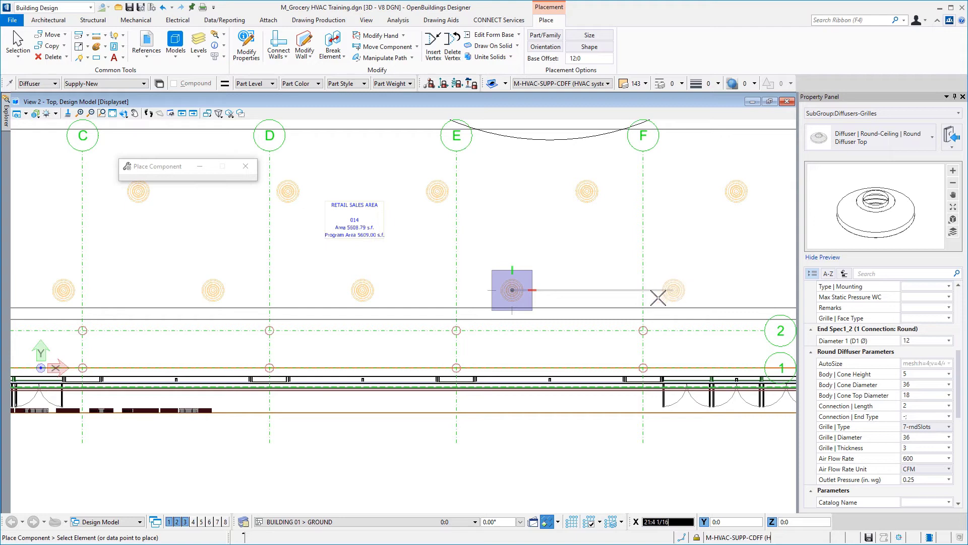
pyautogui.click(659, 297)
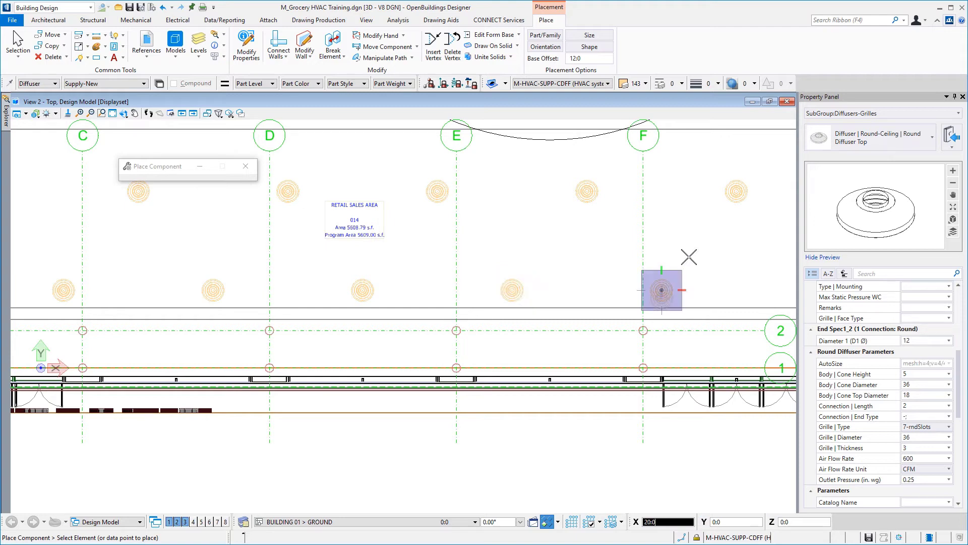
pyautogui.moveTo(497, 223); pyautogui.dragTo(402, 233, button='middle')
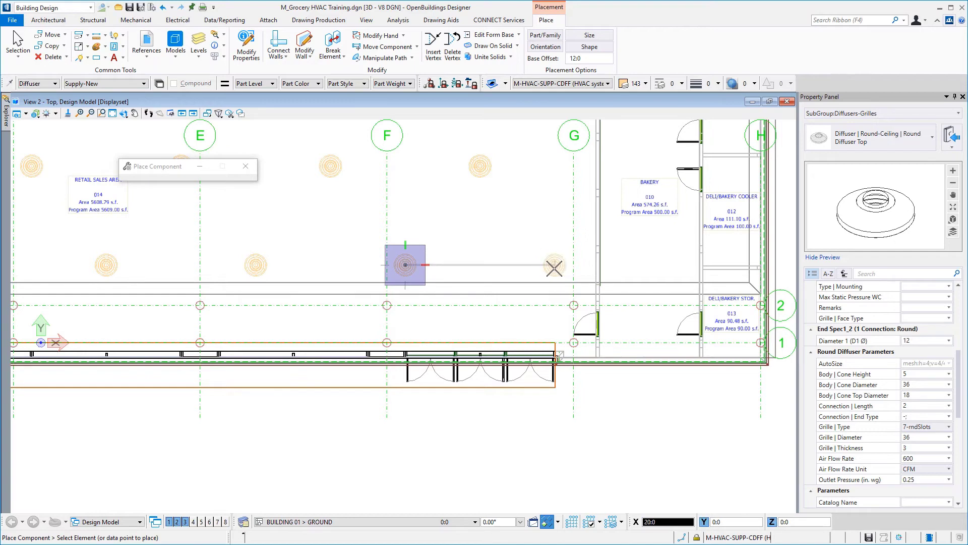
pyautogui.click(555, 265)
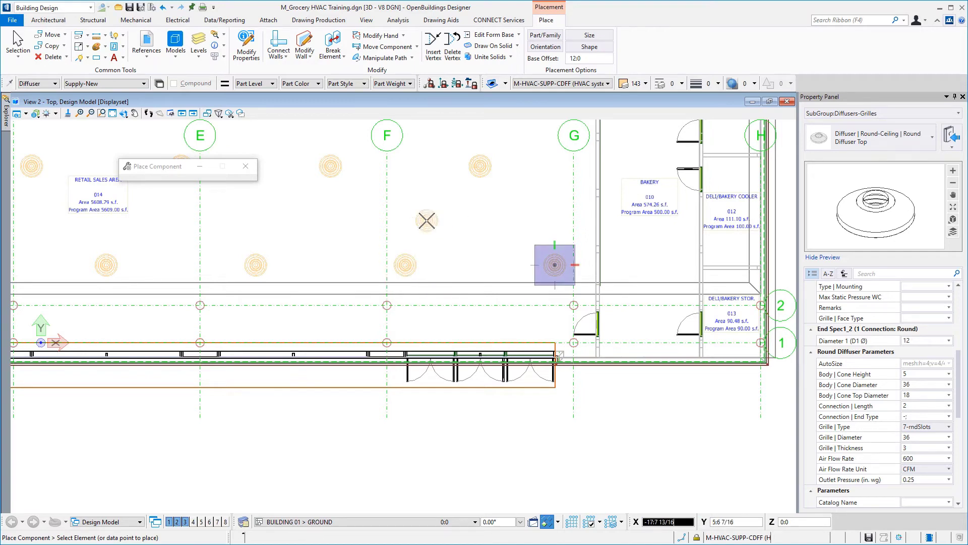
# - Set the Base Offset to 8:10 and place two diffusers along grid line 3, near grid C and between grids D and E
pyautogui.scroll(-2, 372, 218)
pyautogui.moveTo(372, 219); pyautogui.dragTo(579, 302, button='middle')
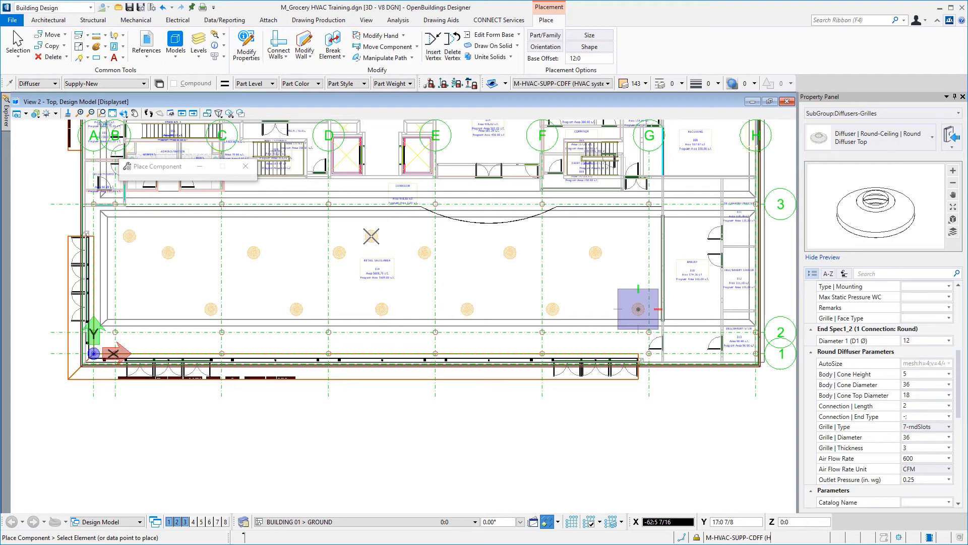
pyautogui.click(585, 59)
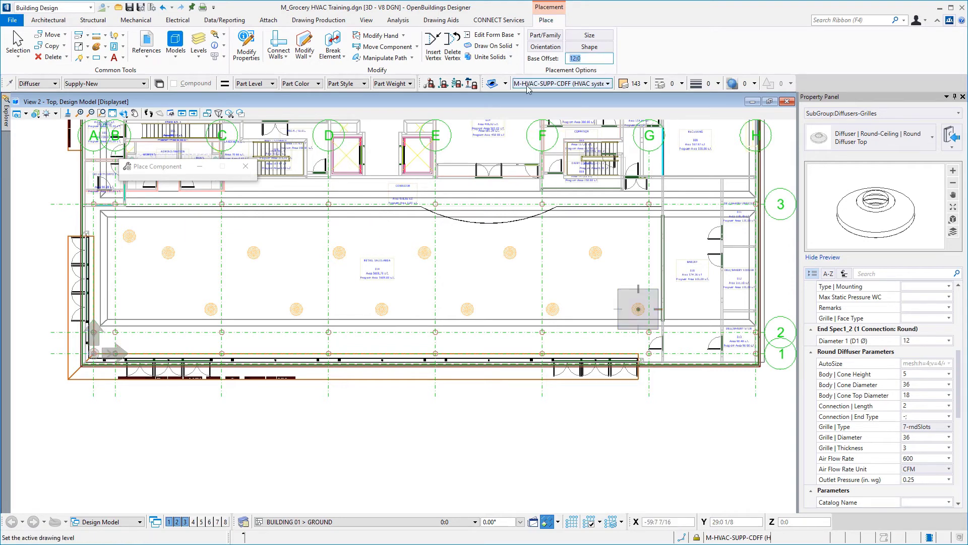
pyautogui.write('8:')
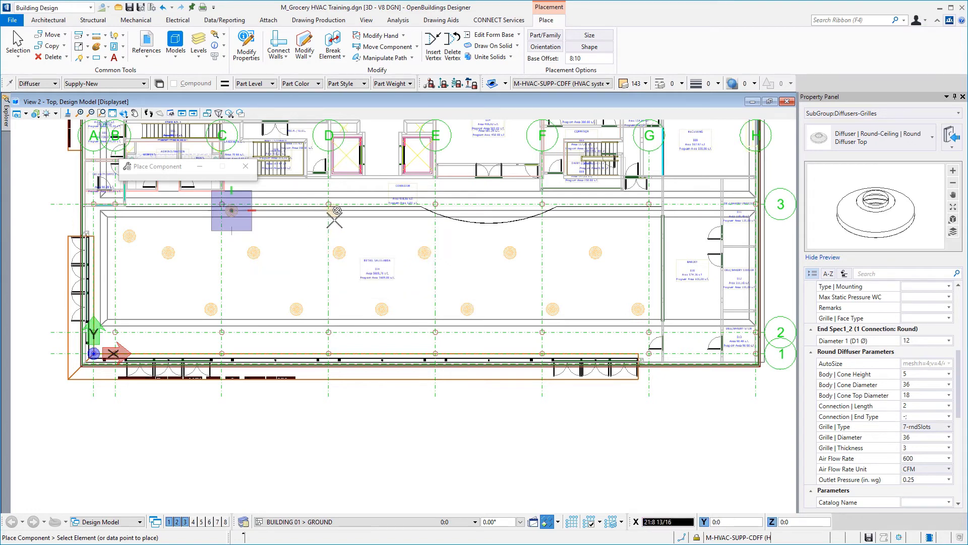
pyautogui.click(367, 210)
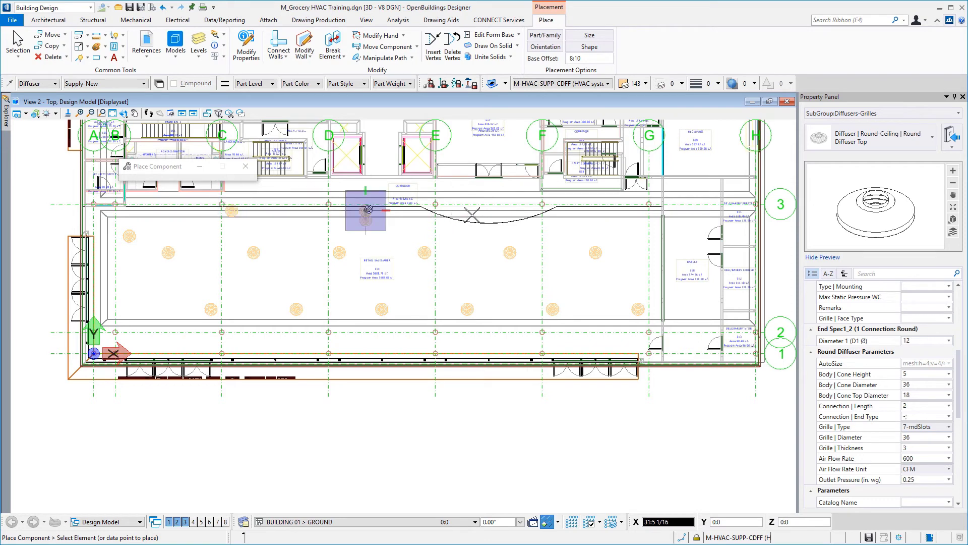
# - Place two more diffusers along grid line 3, one between grids E and F and one just past grid F
pyautogui.click(466, 211)
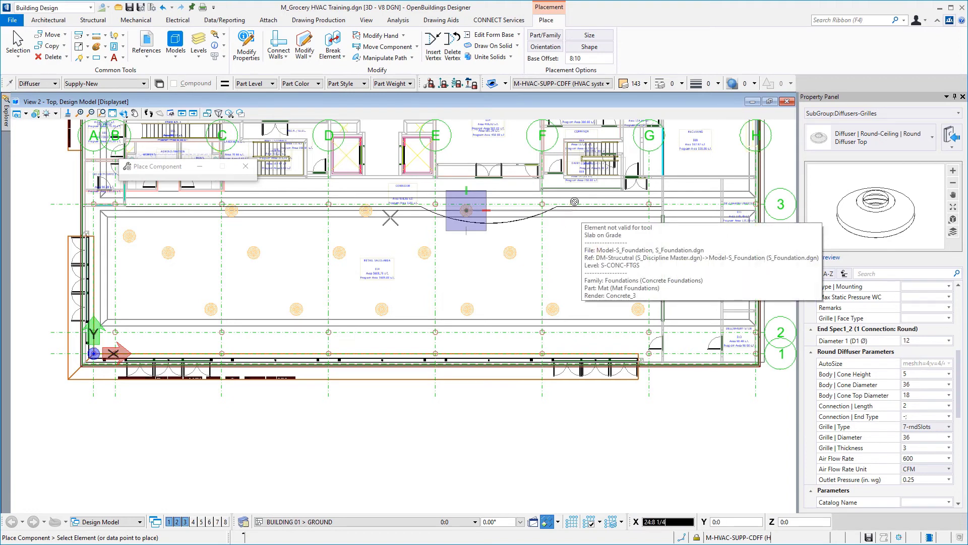
pyautogui.click(573, 204)
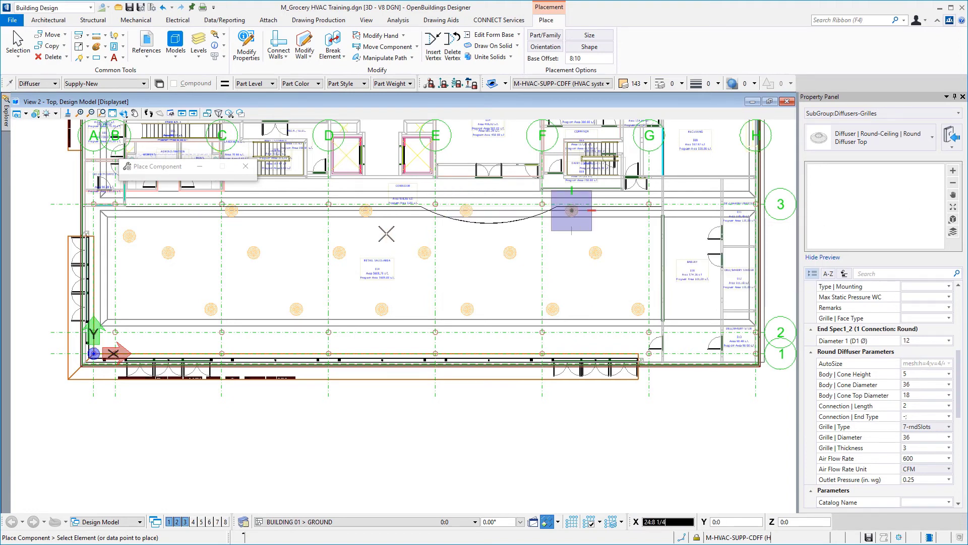
pyautogui.press('Escape')
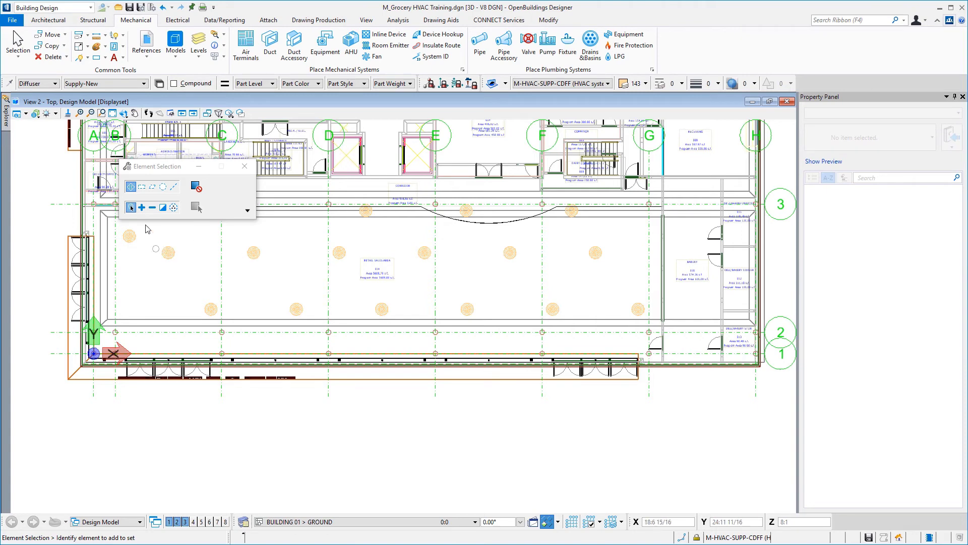
# - Move the upper row of six diffusers and the single diffuser near grid B together about 3:1 toward grid line 3
pyautogui.moveTo(114, 222); pyautogui.dragTo(609, 273)
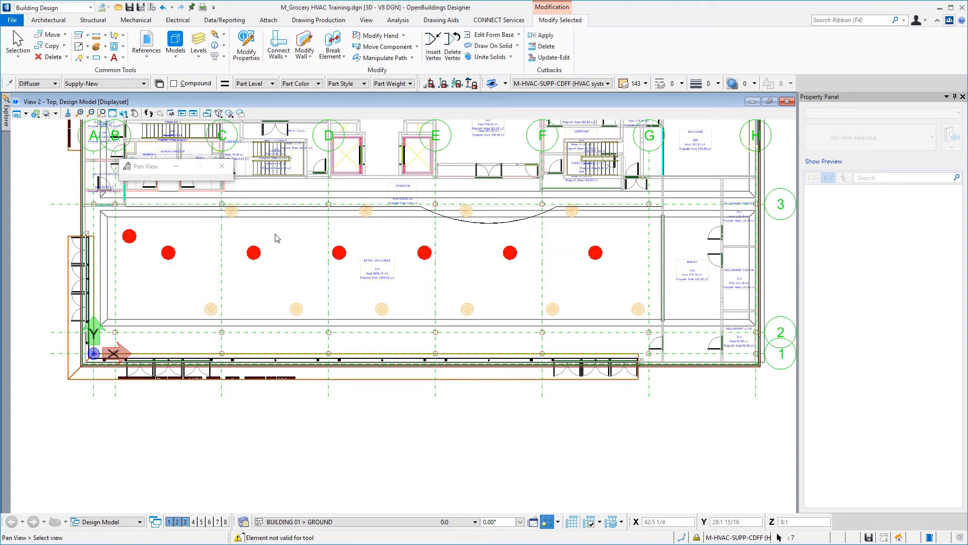
pyautogui.moveTo(277, 238); pyautogui.dragTo(328, 253)
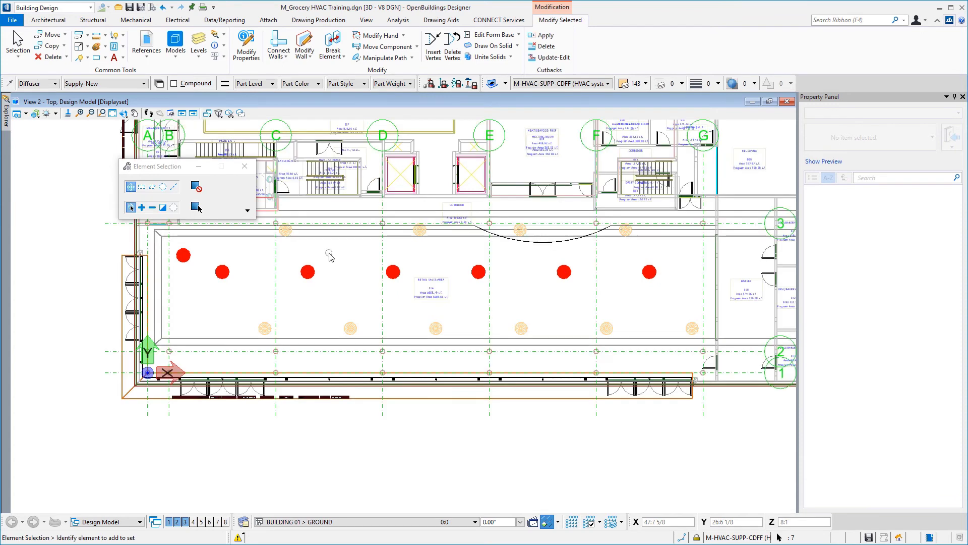
pyautogui.rightClick(329, 262)
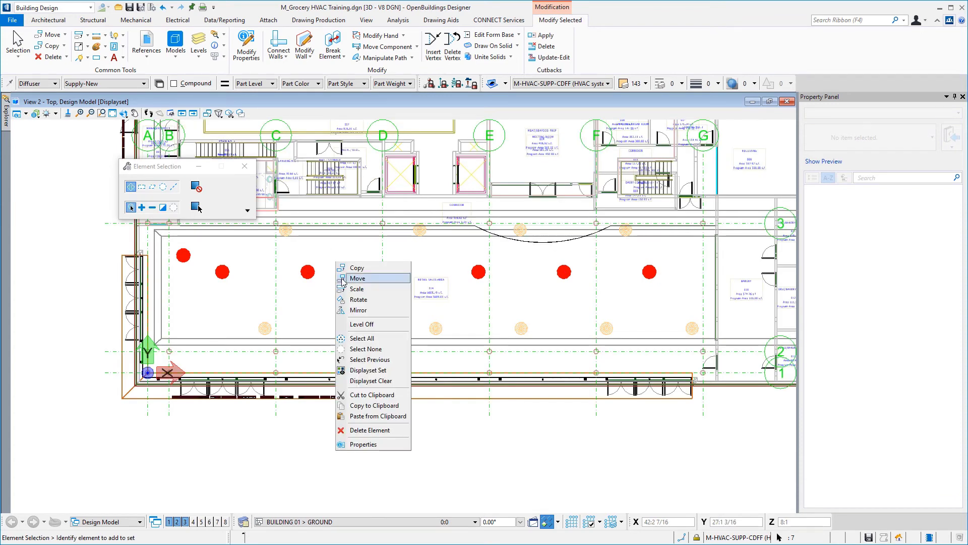
pyautogui.click(358, 279)
pyautogui.click(309, 272)
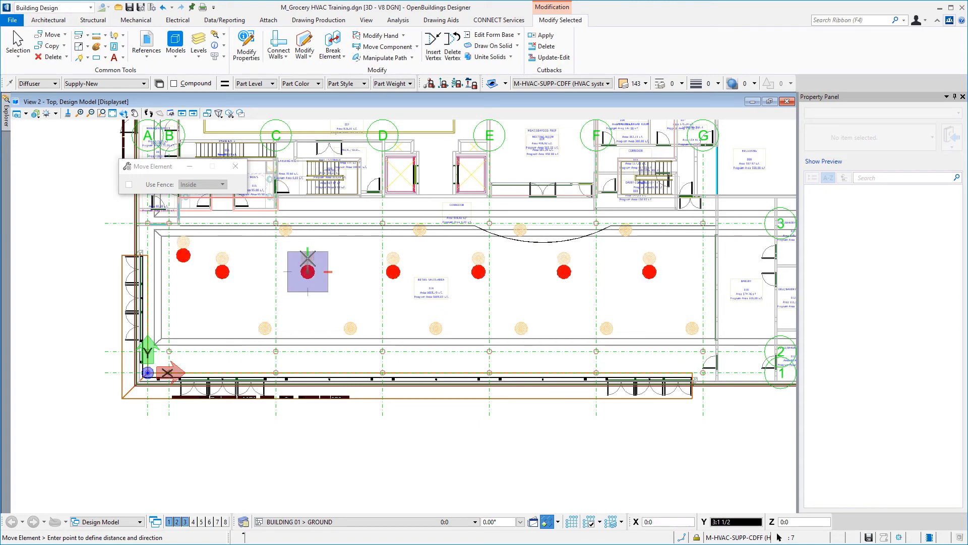
pyautogui.press('Escape')
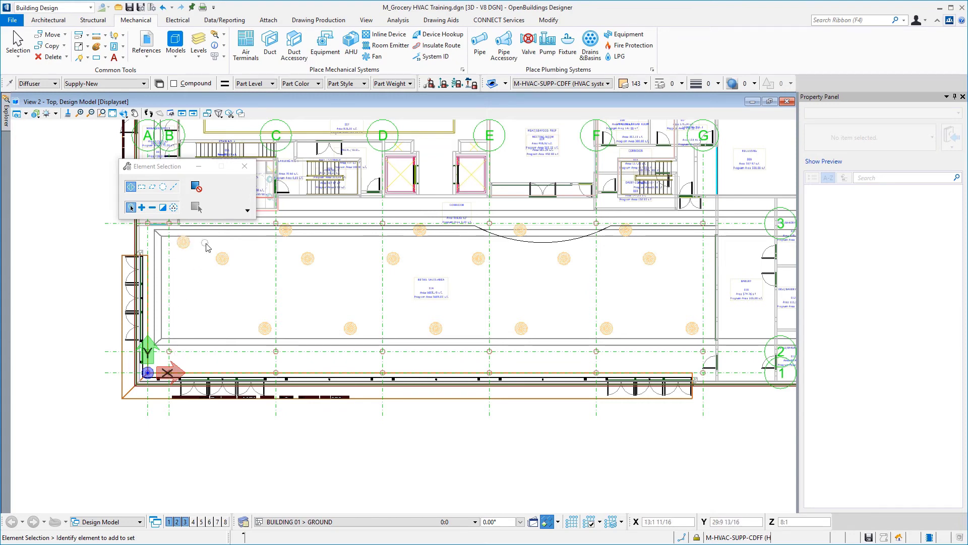
# - Copy the single diffuser near grid B about 23:3 straight down to just above grid line 2
pyautogui.click(177, 246)
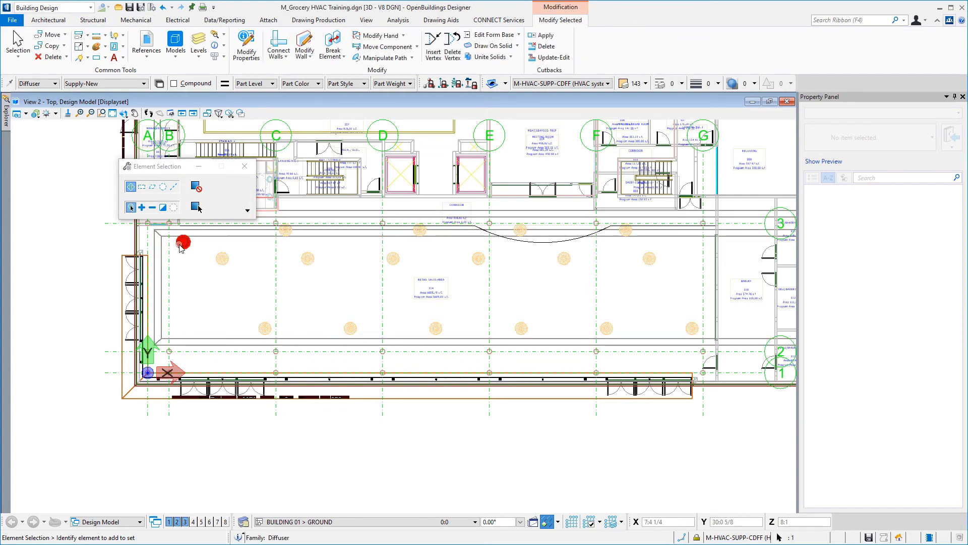
pyautogui.rightClick(185, 249)
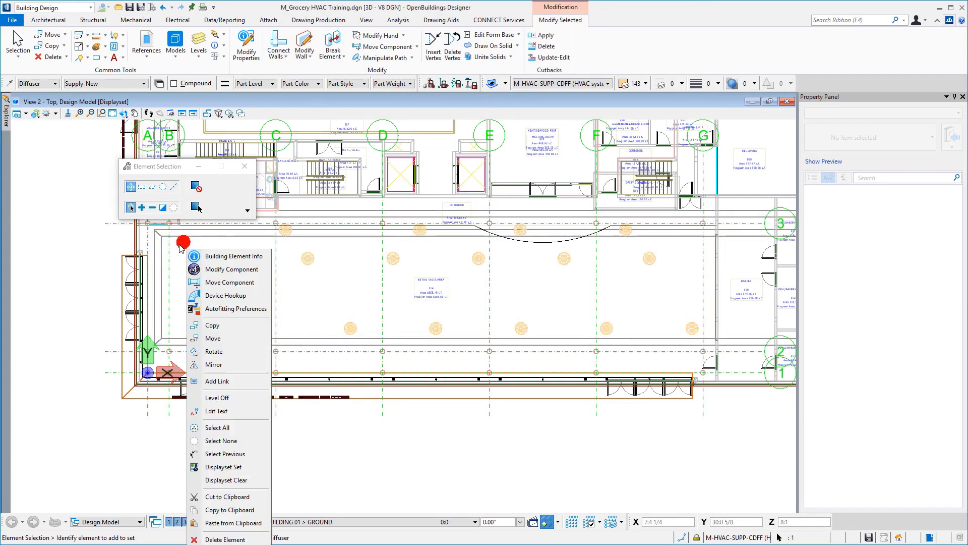
pyautogui.click(213, 326)
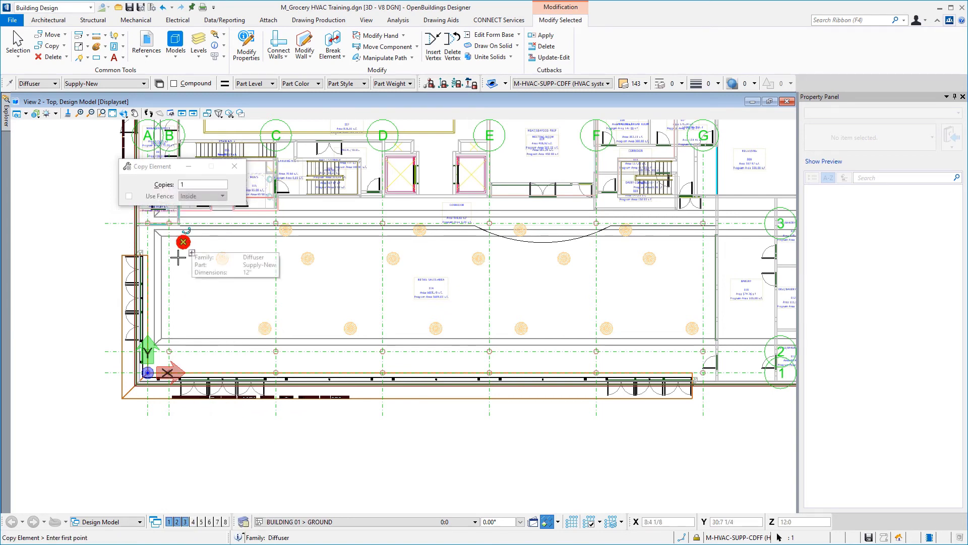
pyautogui.click(186, 245)
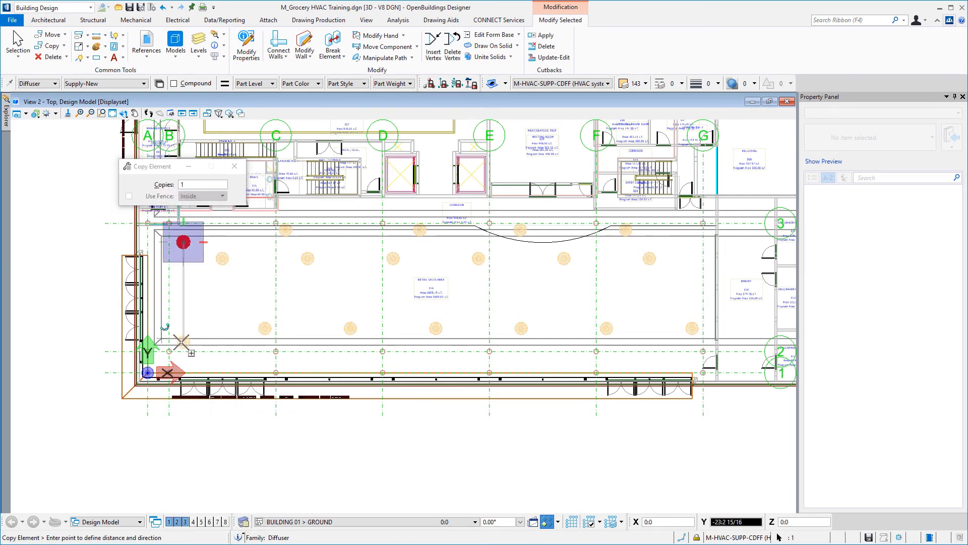
pyautogui.click(186, 345)
pyautogui.rightClick(230, 301)
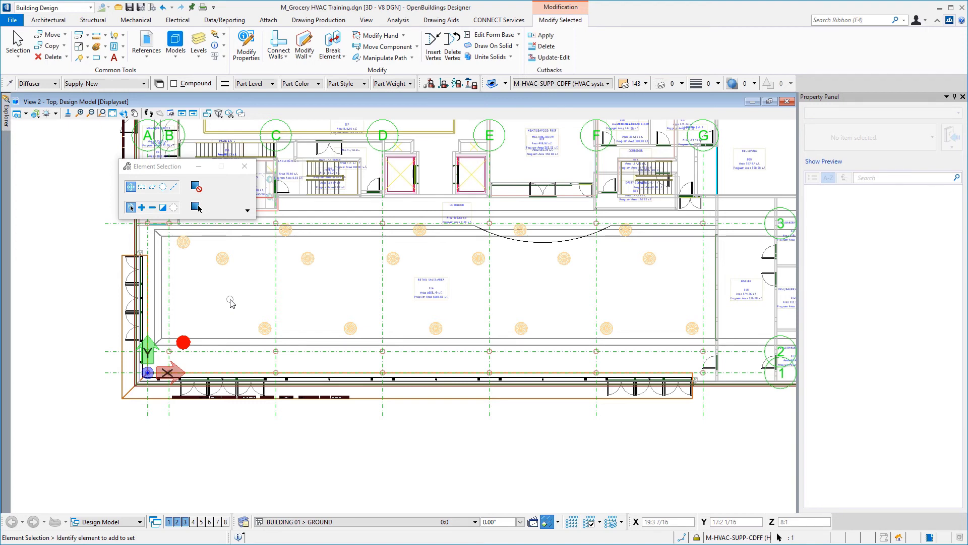
# - Restore the multi-view layout and examine the placed diffusers across the retail floor in the isometric view
pyautogui.click(769, 101)
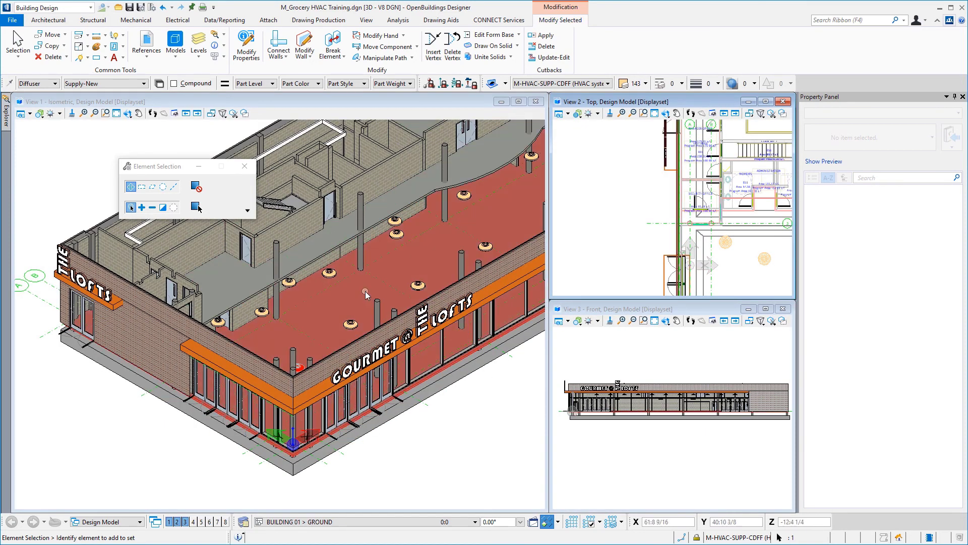
pyautogui.keyDown('shift'); pyautogui.moveTo(365, 292); pyautogui.dragTo(340, 247, button='middle'); pyautogui.keyUp('shift')
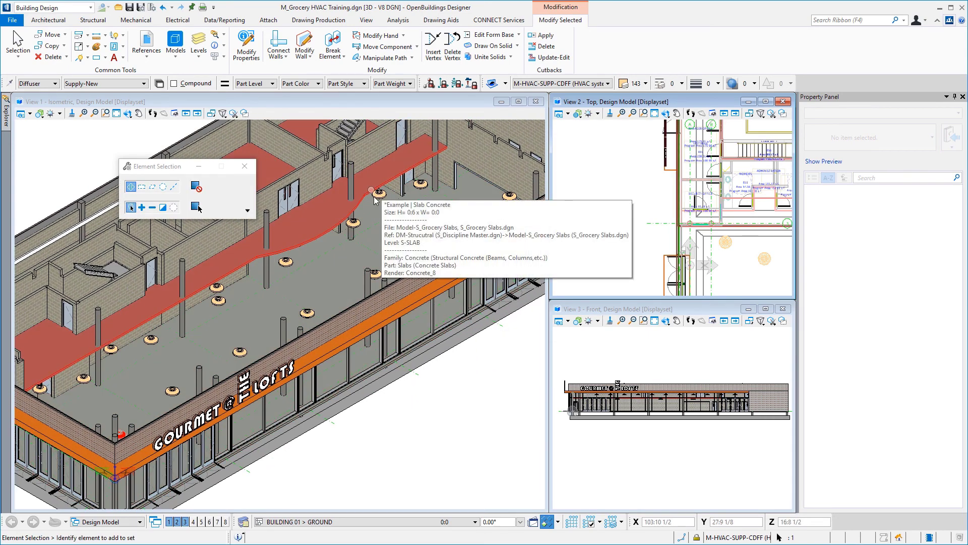
pyautogui.moveTo(429, 219); pyautogui.dragTo(419, 196, button='middle')
pyautogui.moveTo(330, 250); pyautogui.dragTo(357, 234, button='middle')
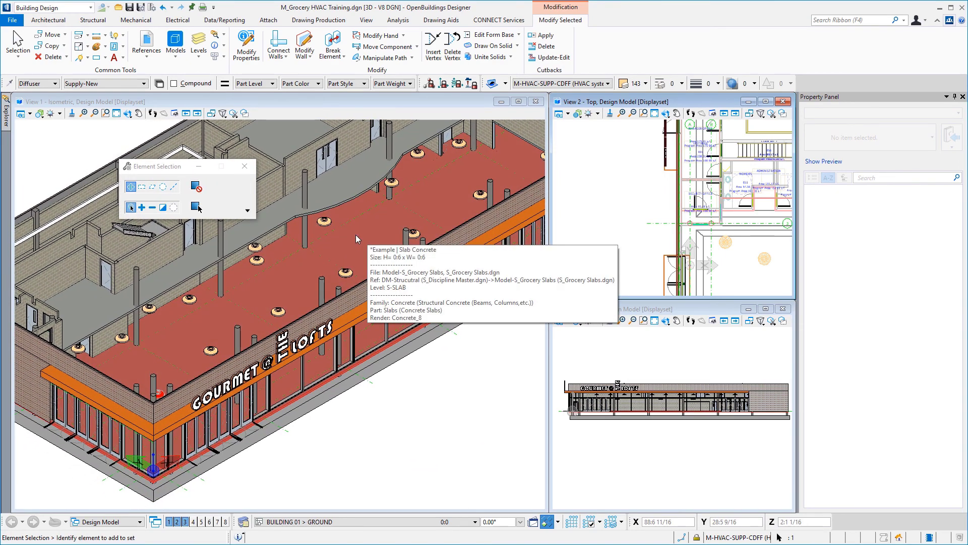
pyautogui.keyDown('shift'); pyautogui.rightClick(355, 235); pyautogui.keyUp('shift')
pyautogui.click(404, 223)
pyautogui.click(204, 281)
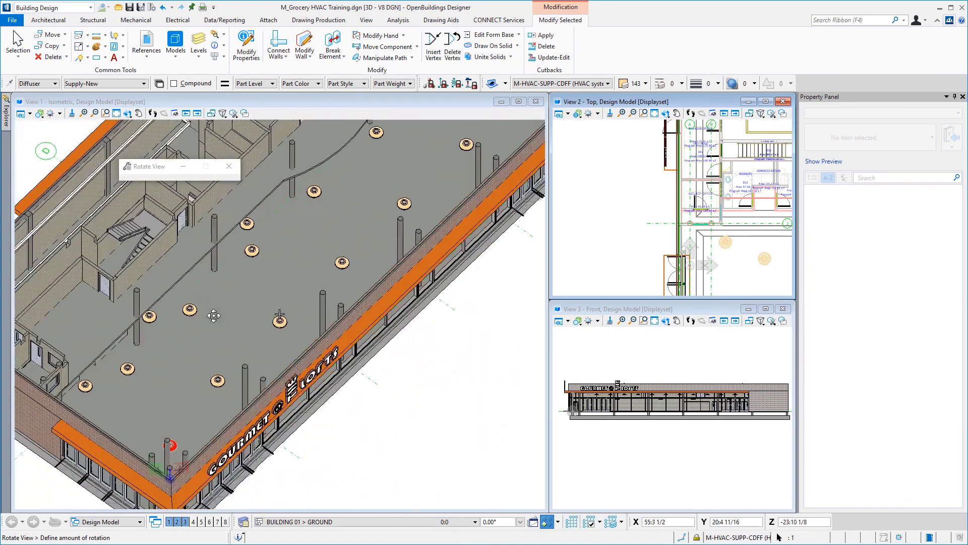
pyautogui.click(205, 281)
pyautogui.rightClick(205, 280)
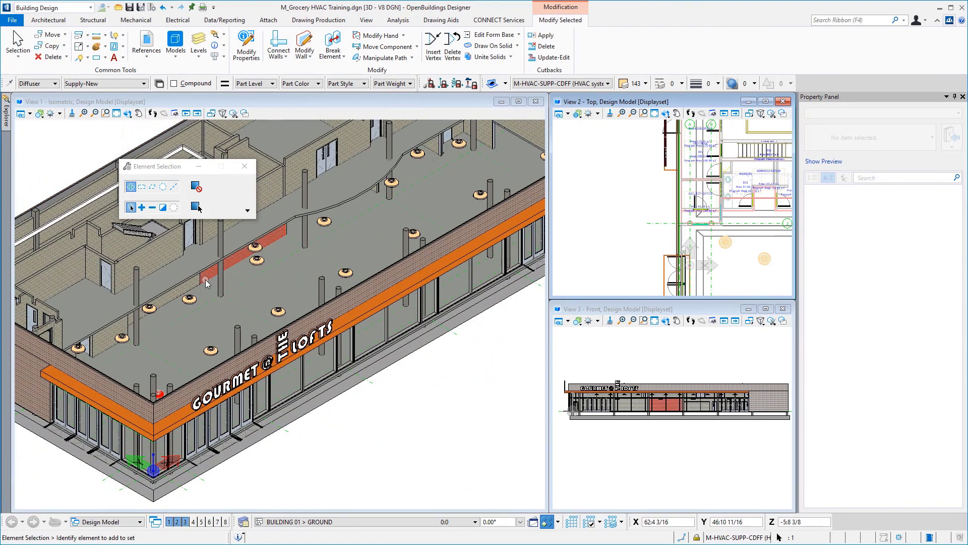